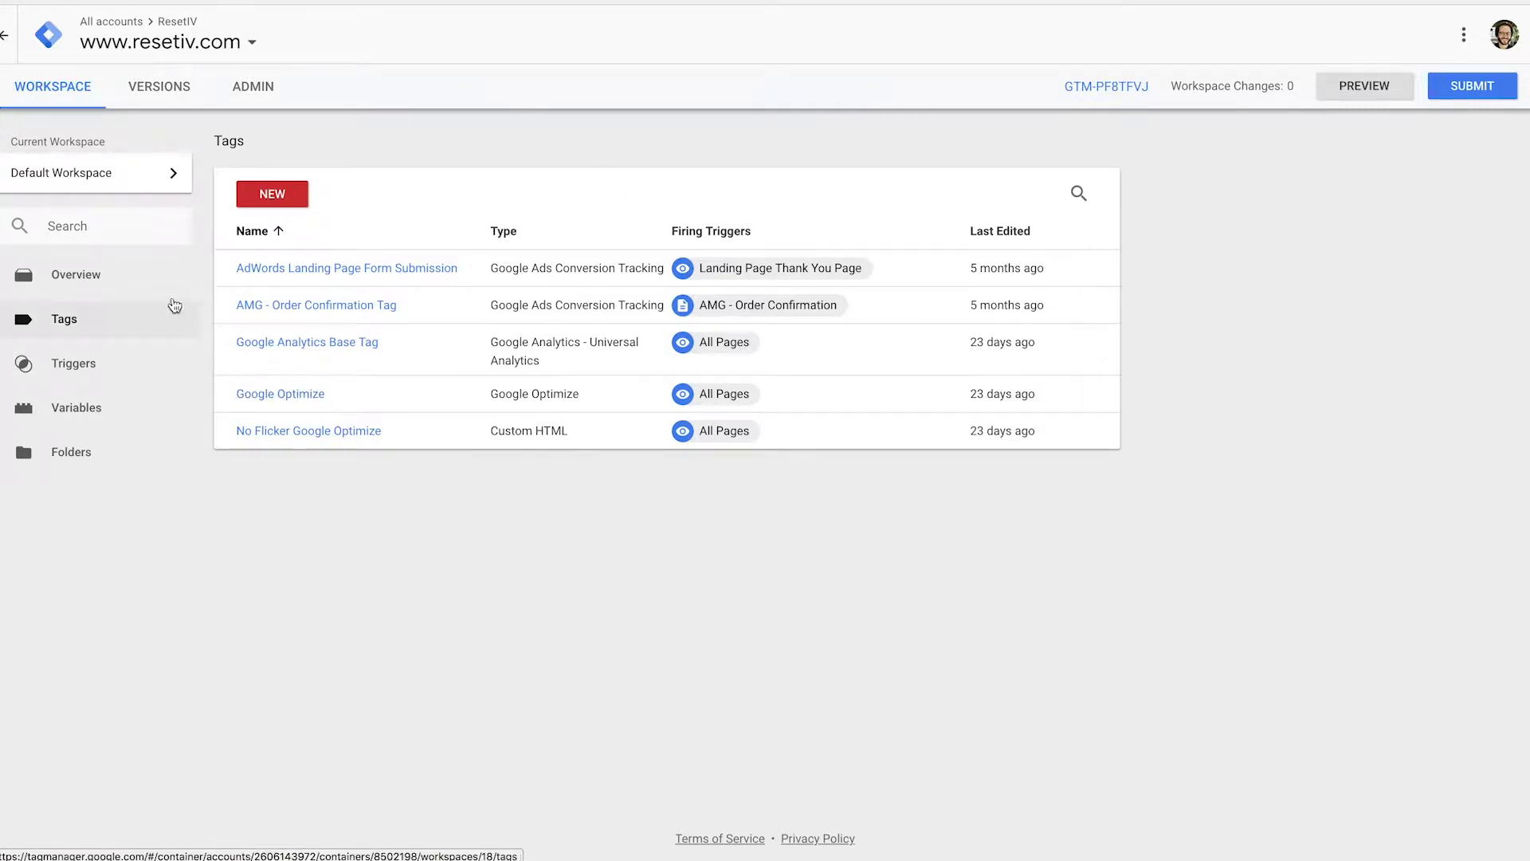
# From the Tags list, create a new tag and rename it 'MM Chat Widget'.
pyautogui.click(131, 292)
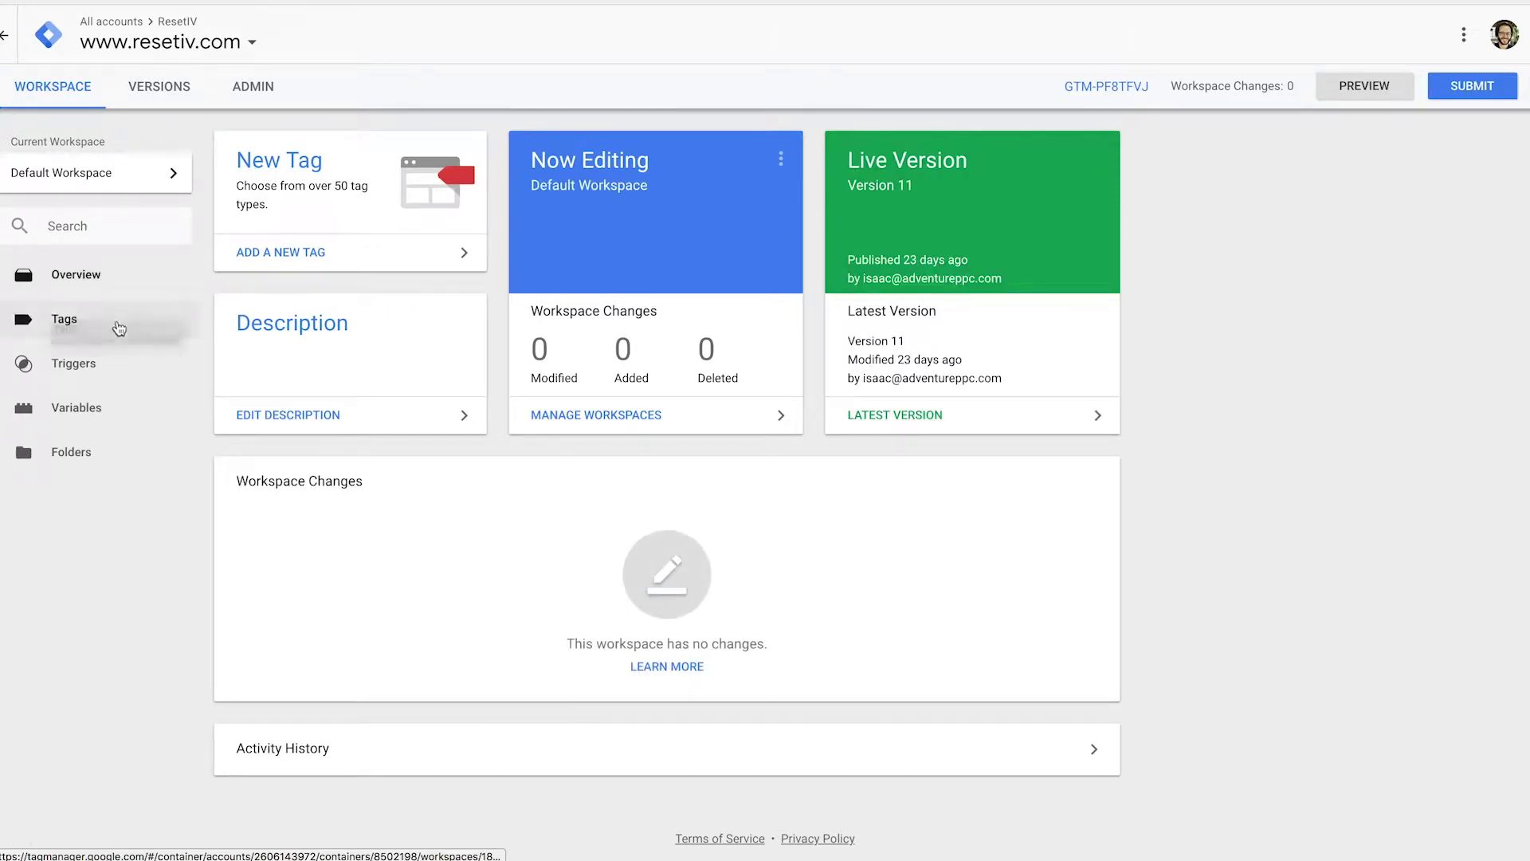
pyautogui.click(115, 319)
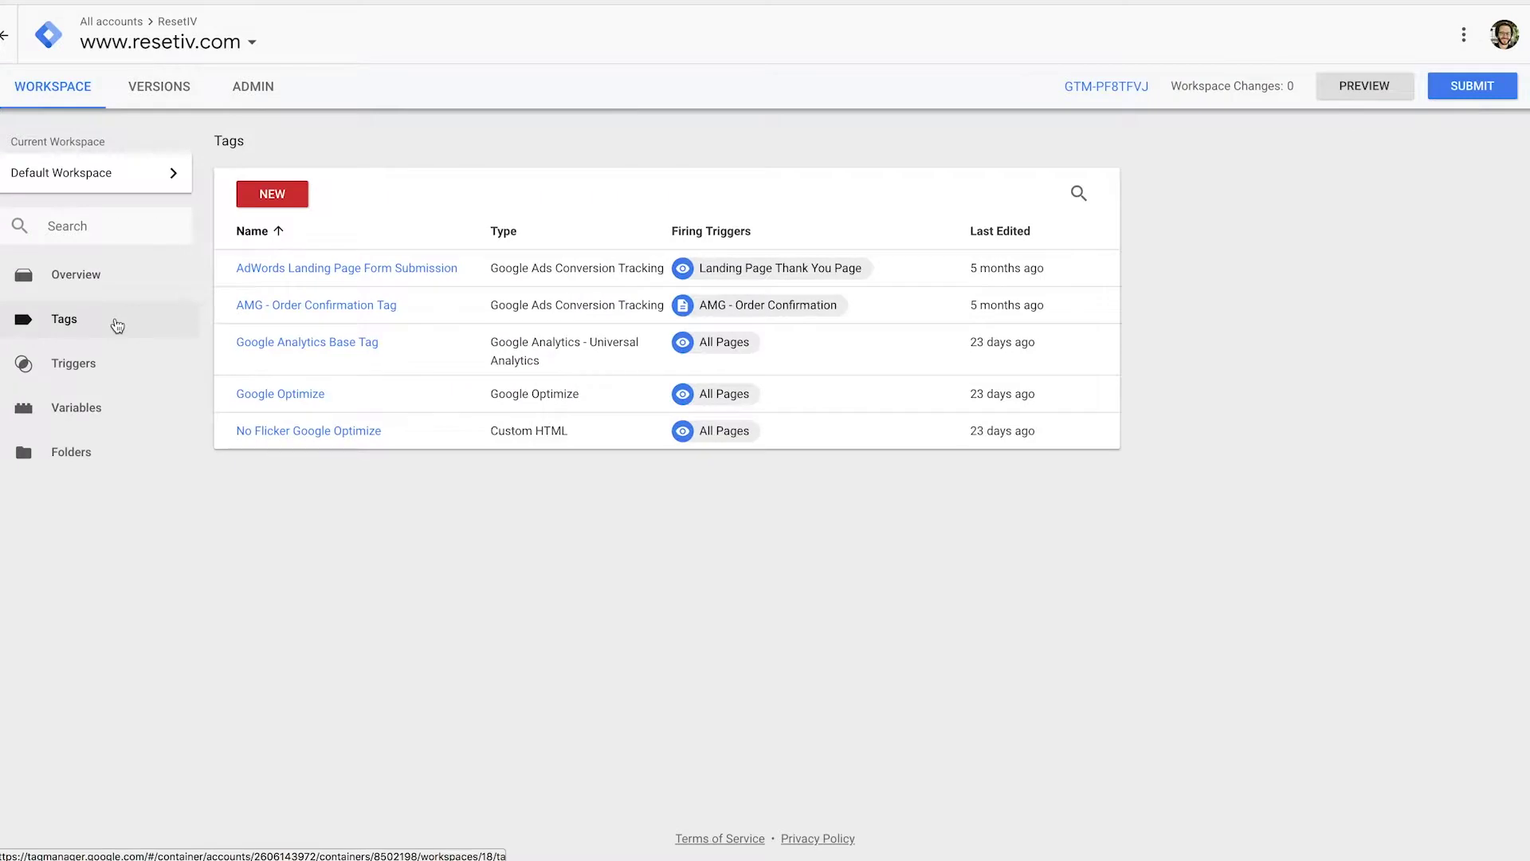
pyautogui.click(243, 197)
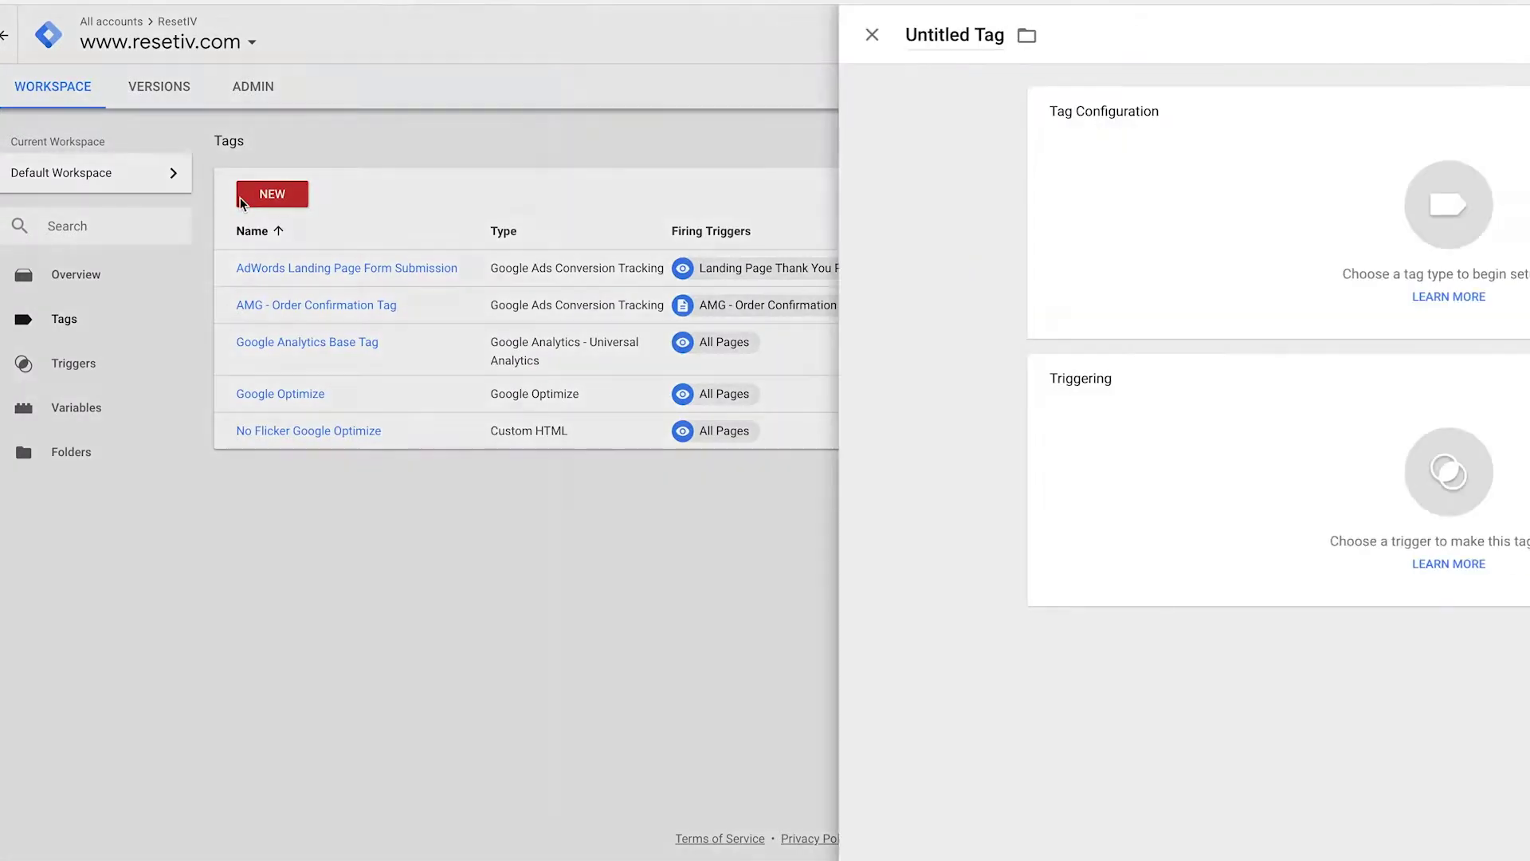
pyautogui.click(437, 25)
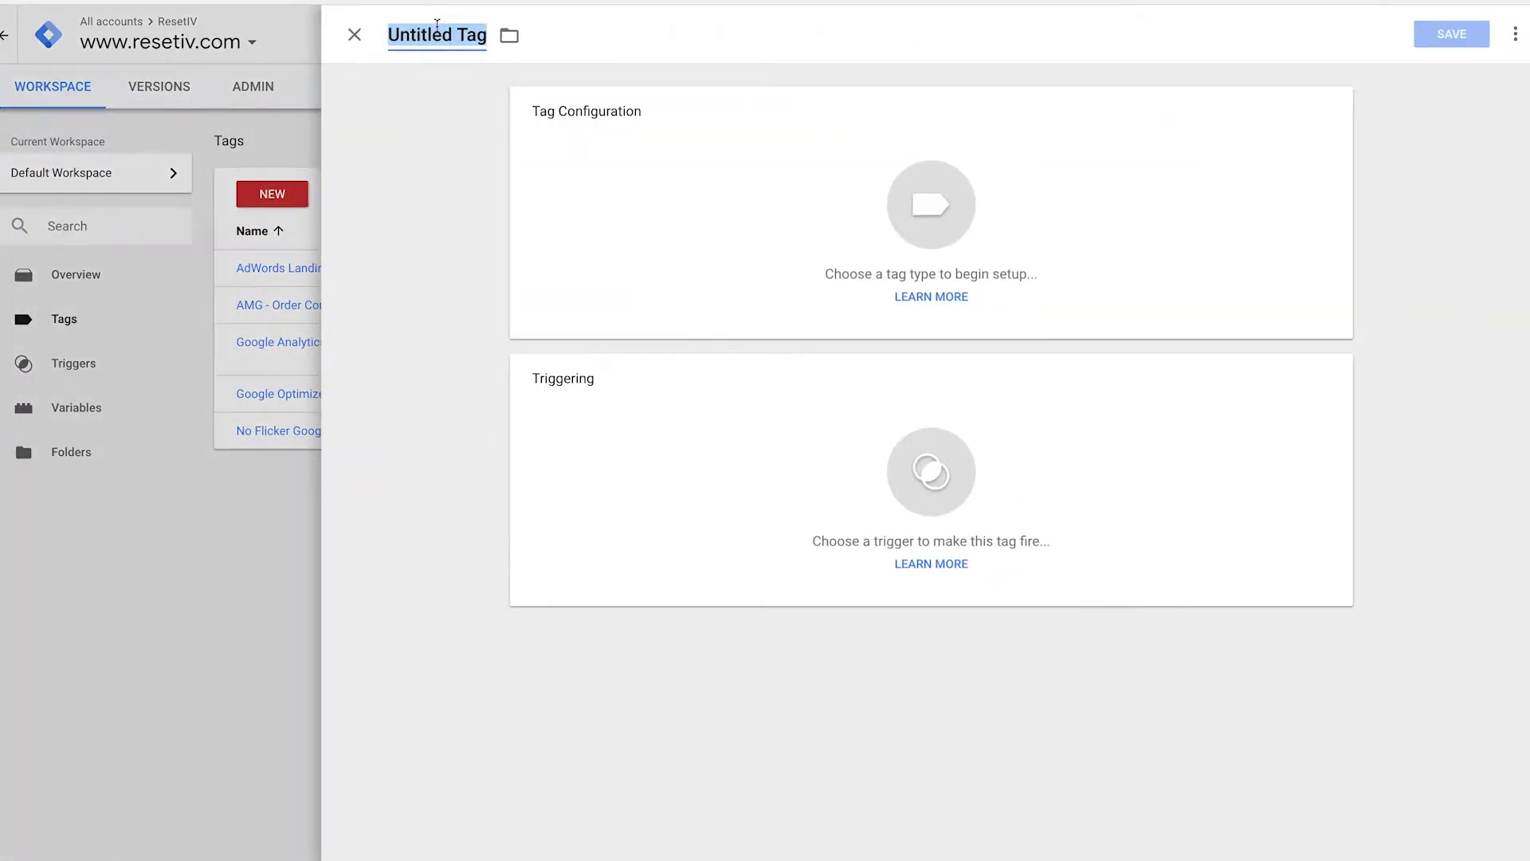
pyautogui.write('MM')
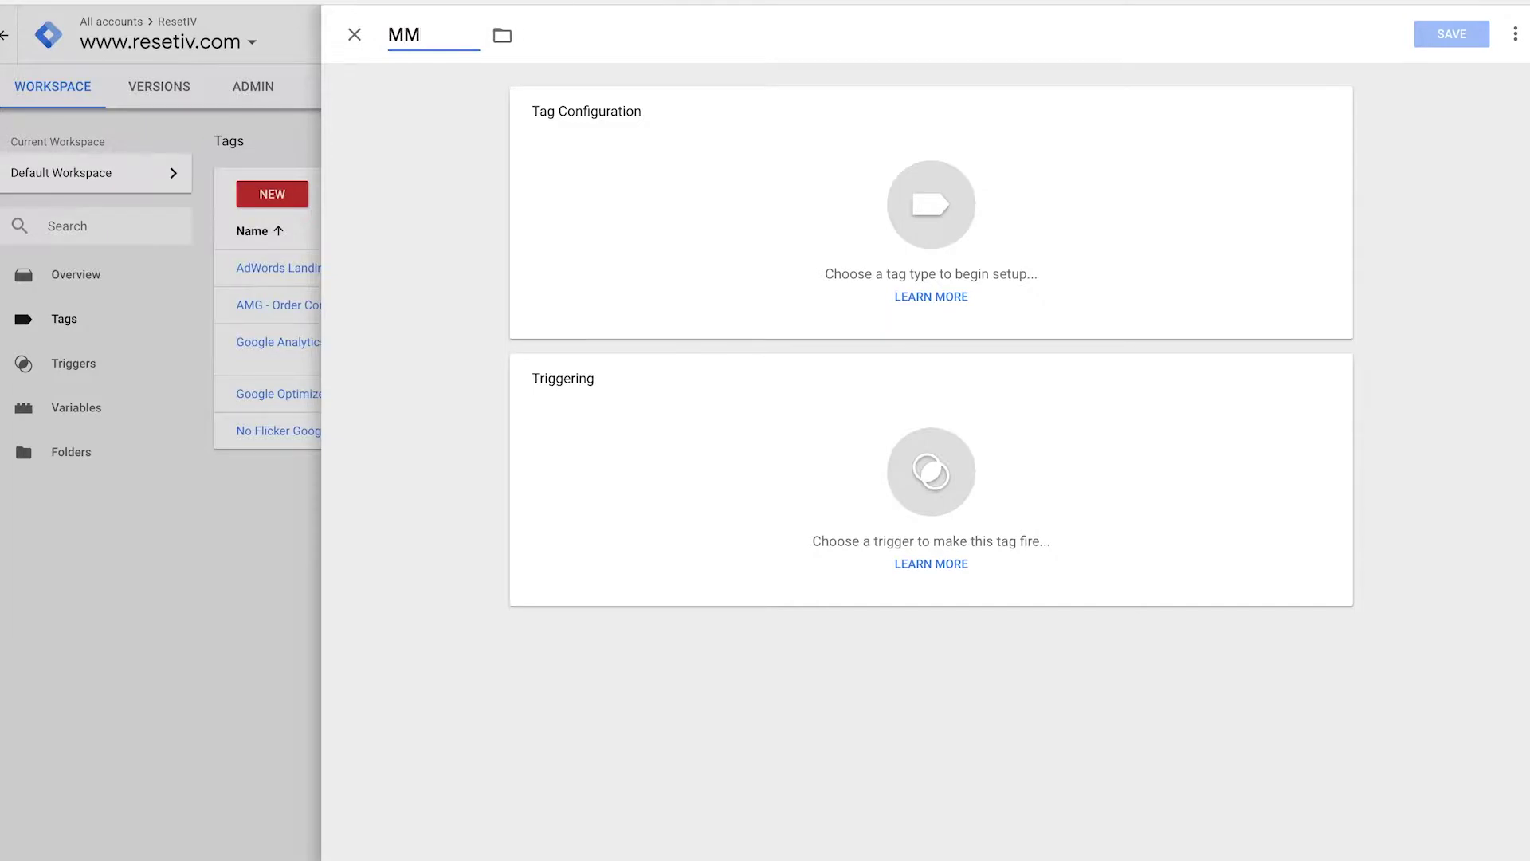
pyautogui.write(' Chat Widget')
pyautogui.press('Tab')
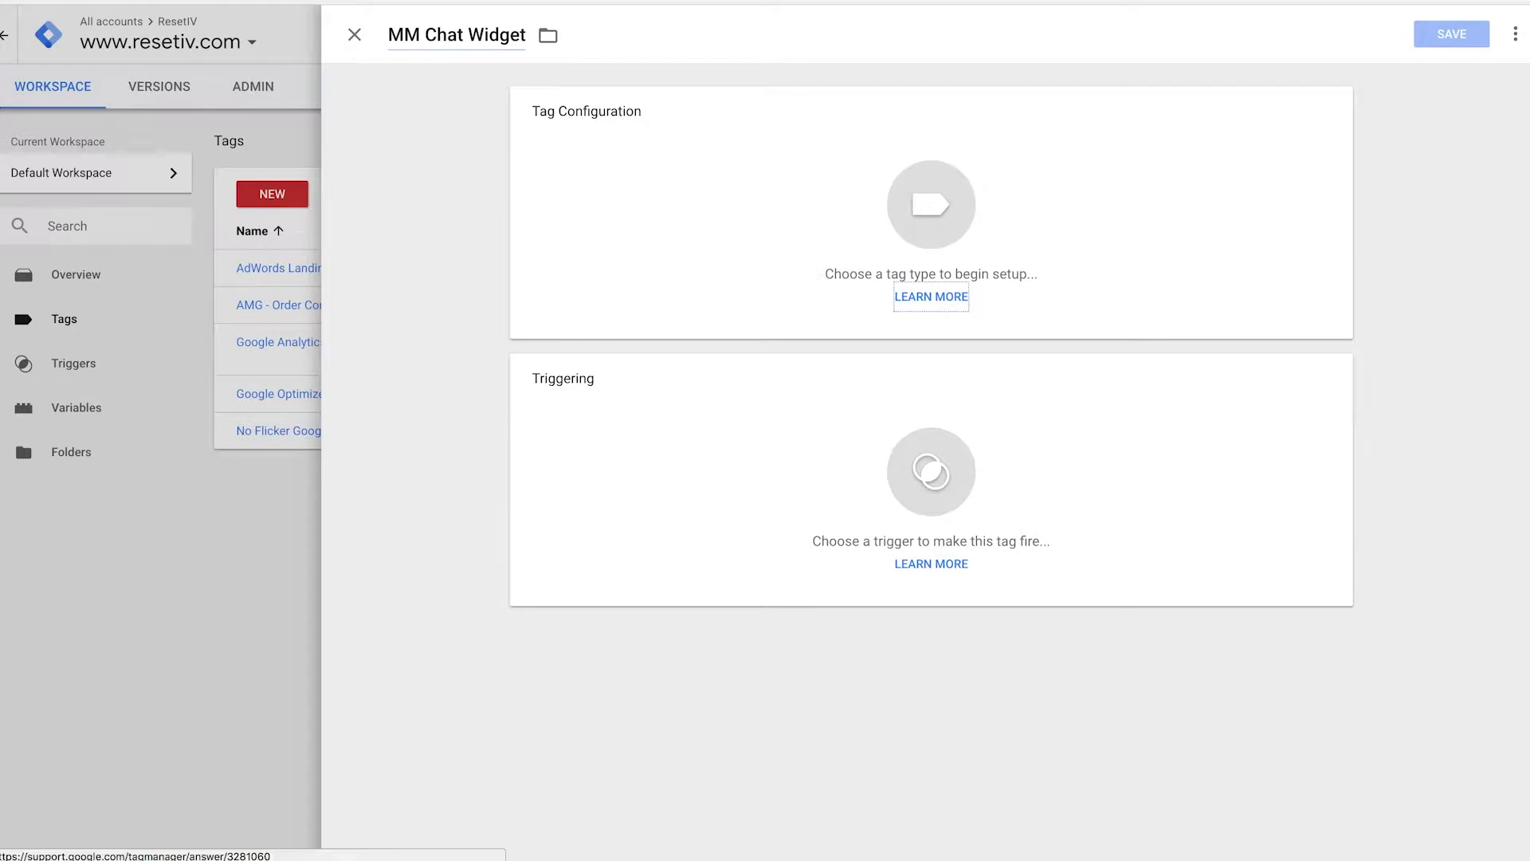
# Make the tag type Custom HTML and paste the MobileMonkey chat widget script into its HTML box.
pyautogui.click(961, 224)
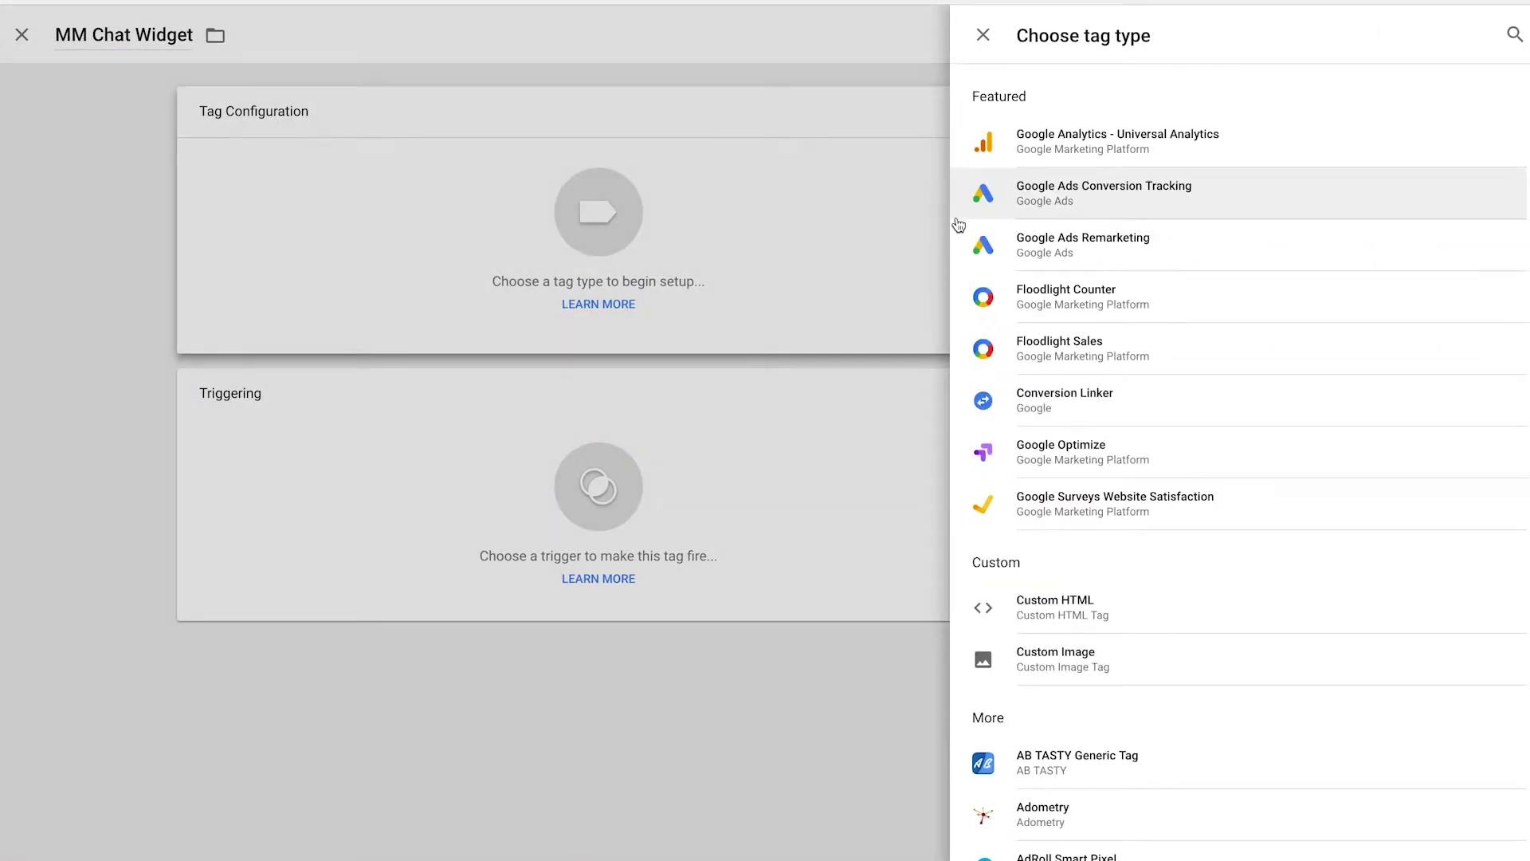
pyautogui.click(1132, 607)
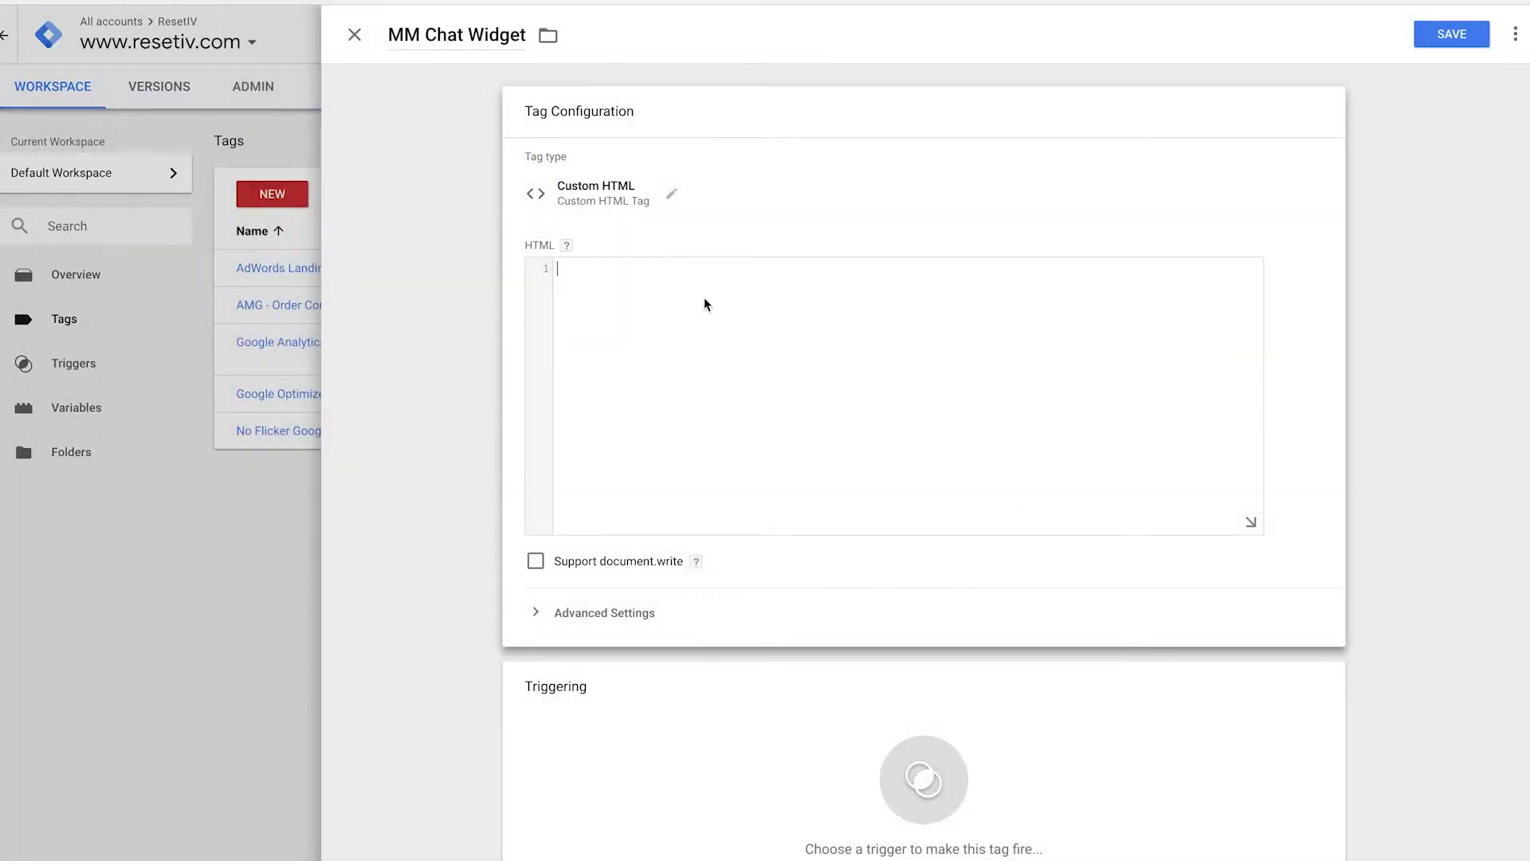
pyautogui.click(704, 304)
pyautogui.hotkey('ctrl', 'v')
pyautogui.scroll(3, 705, 302)
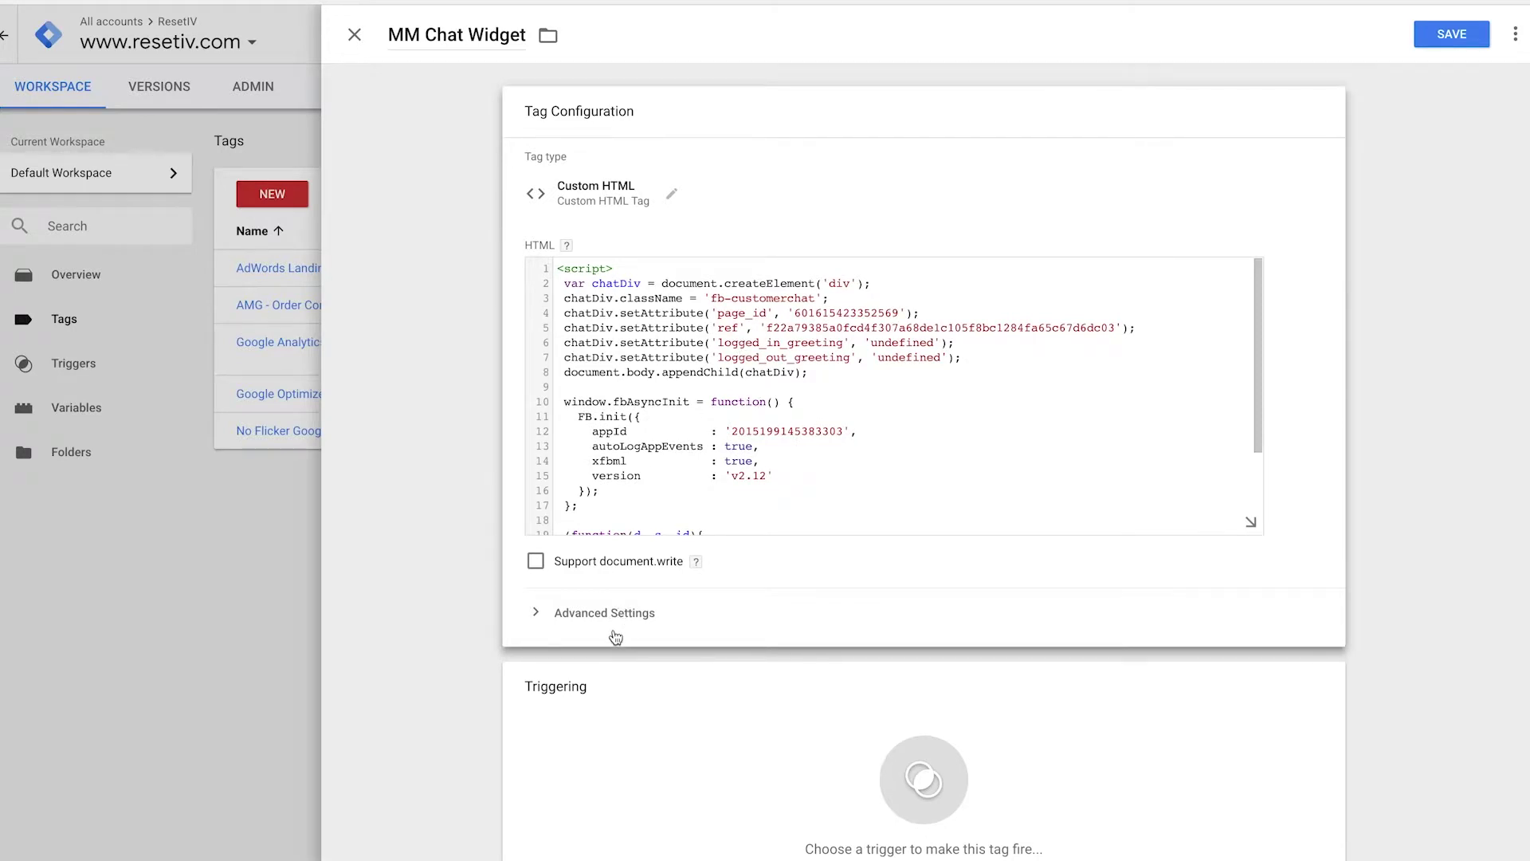
pyautogui.scroll(-1, 615, 636)
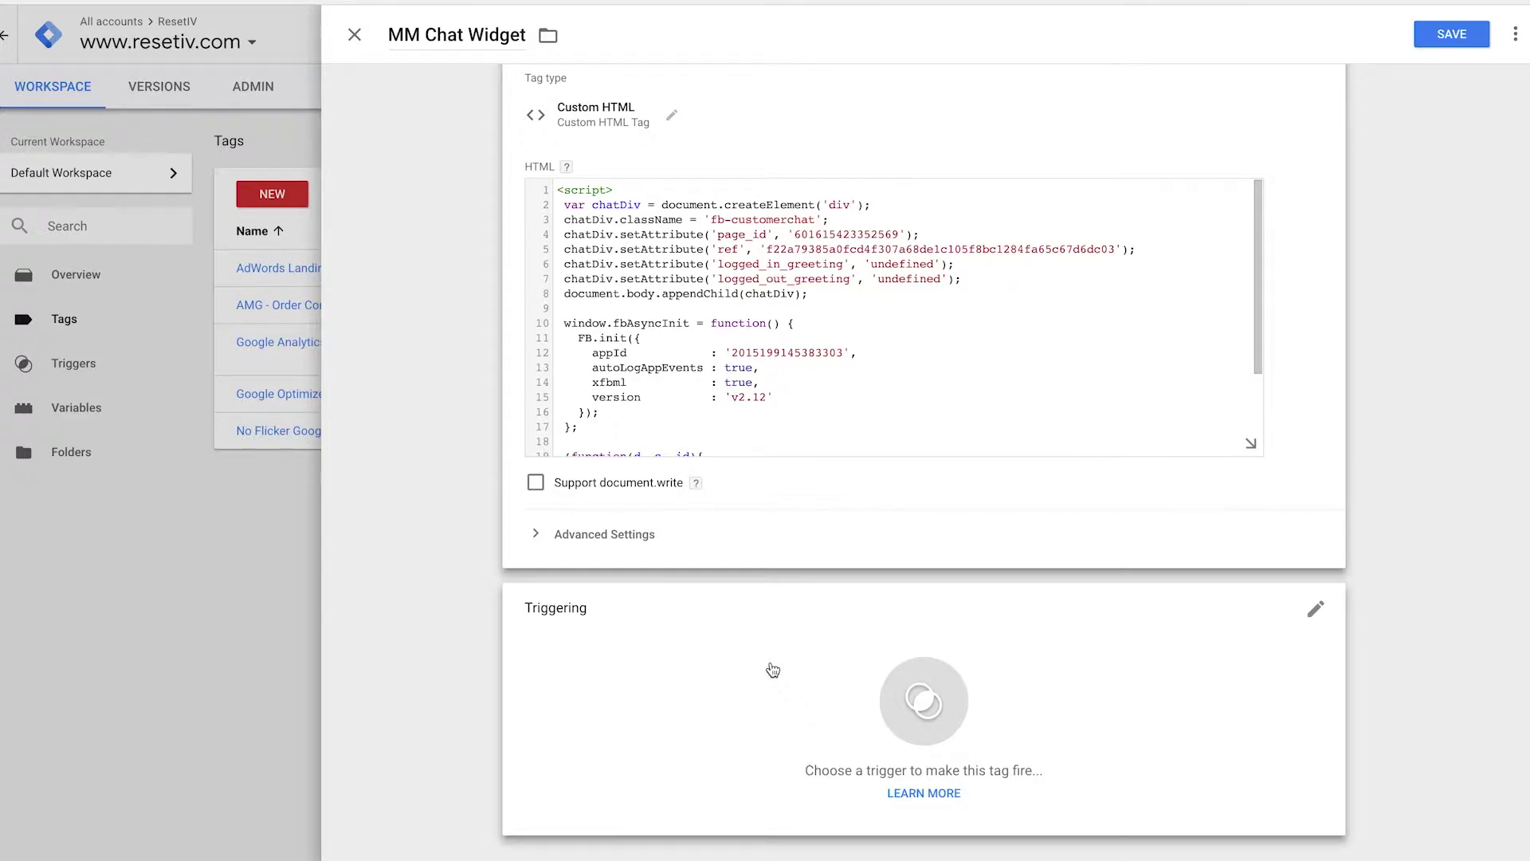
# Add the All Pages trigger, remove it again, and bring the trigger list back up.
pyautogui.click(984, 690)
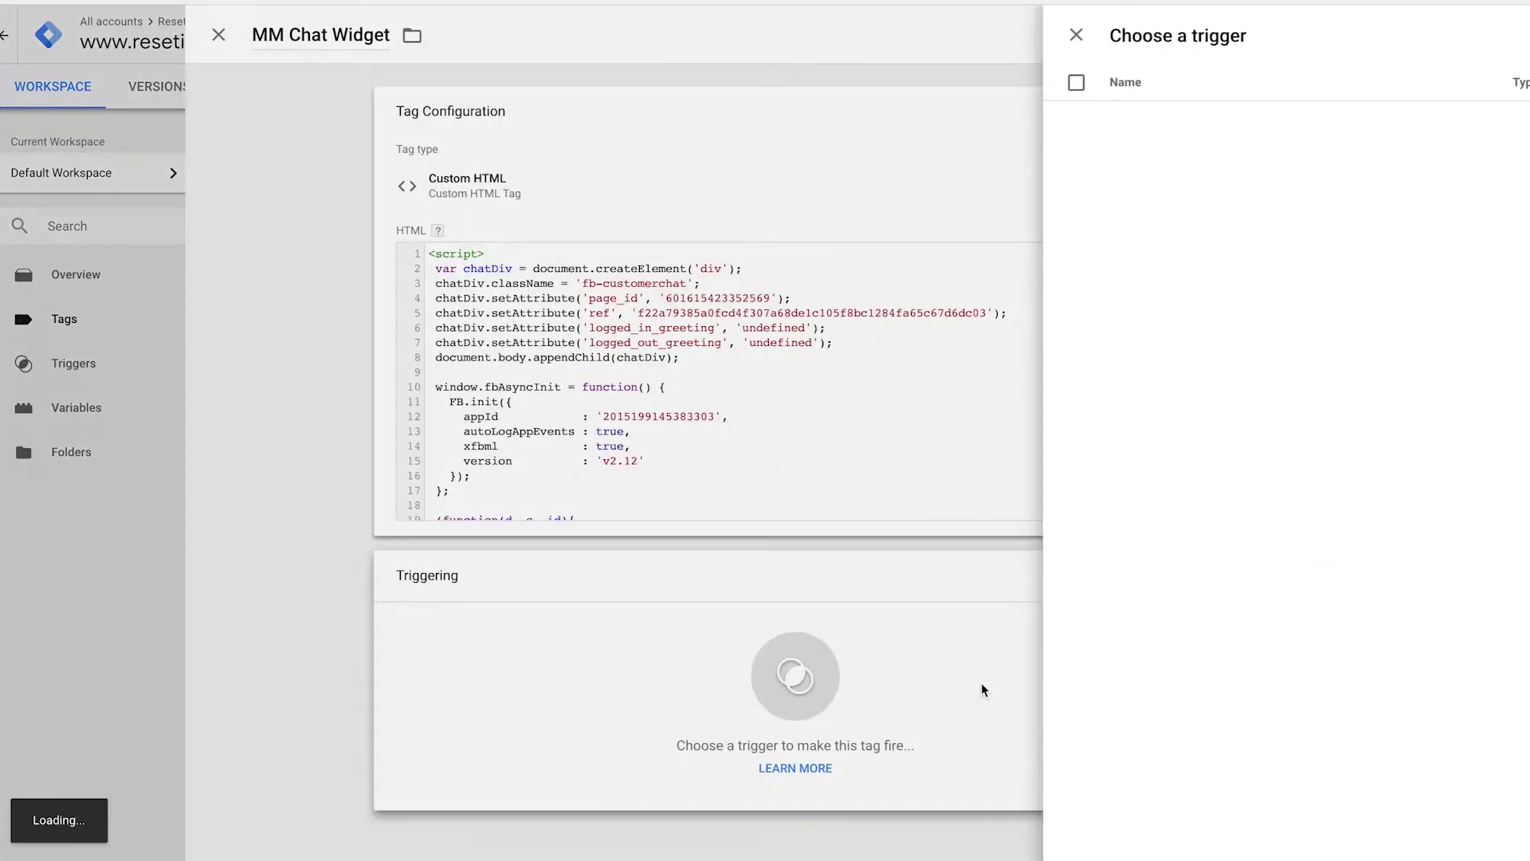
pyautogui.click(558, 192)
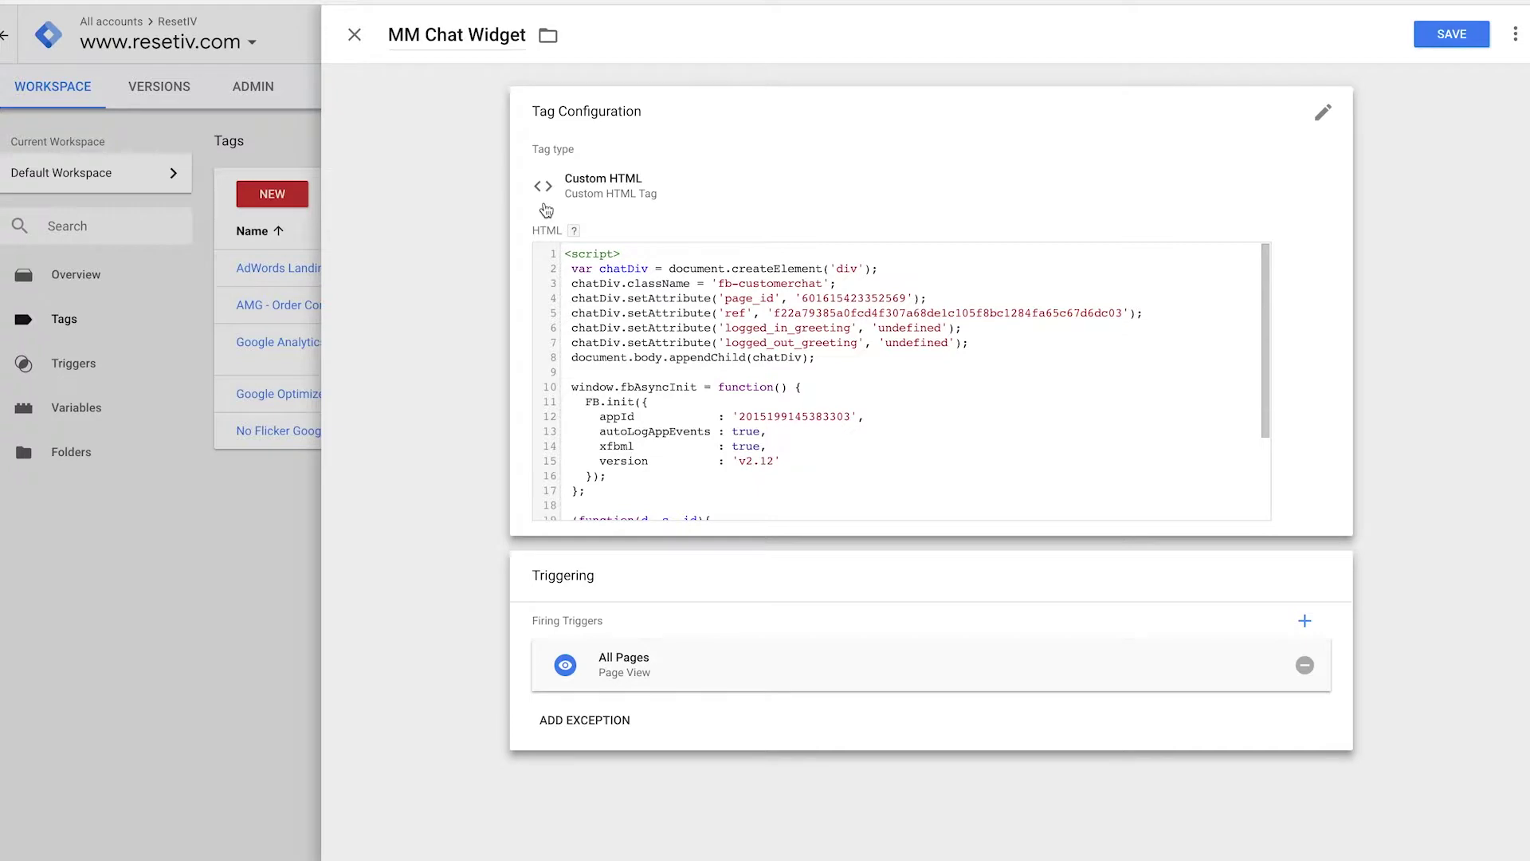
pyautogui.click(1304, 665)
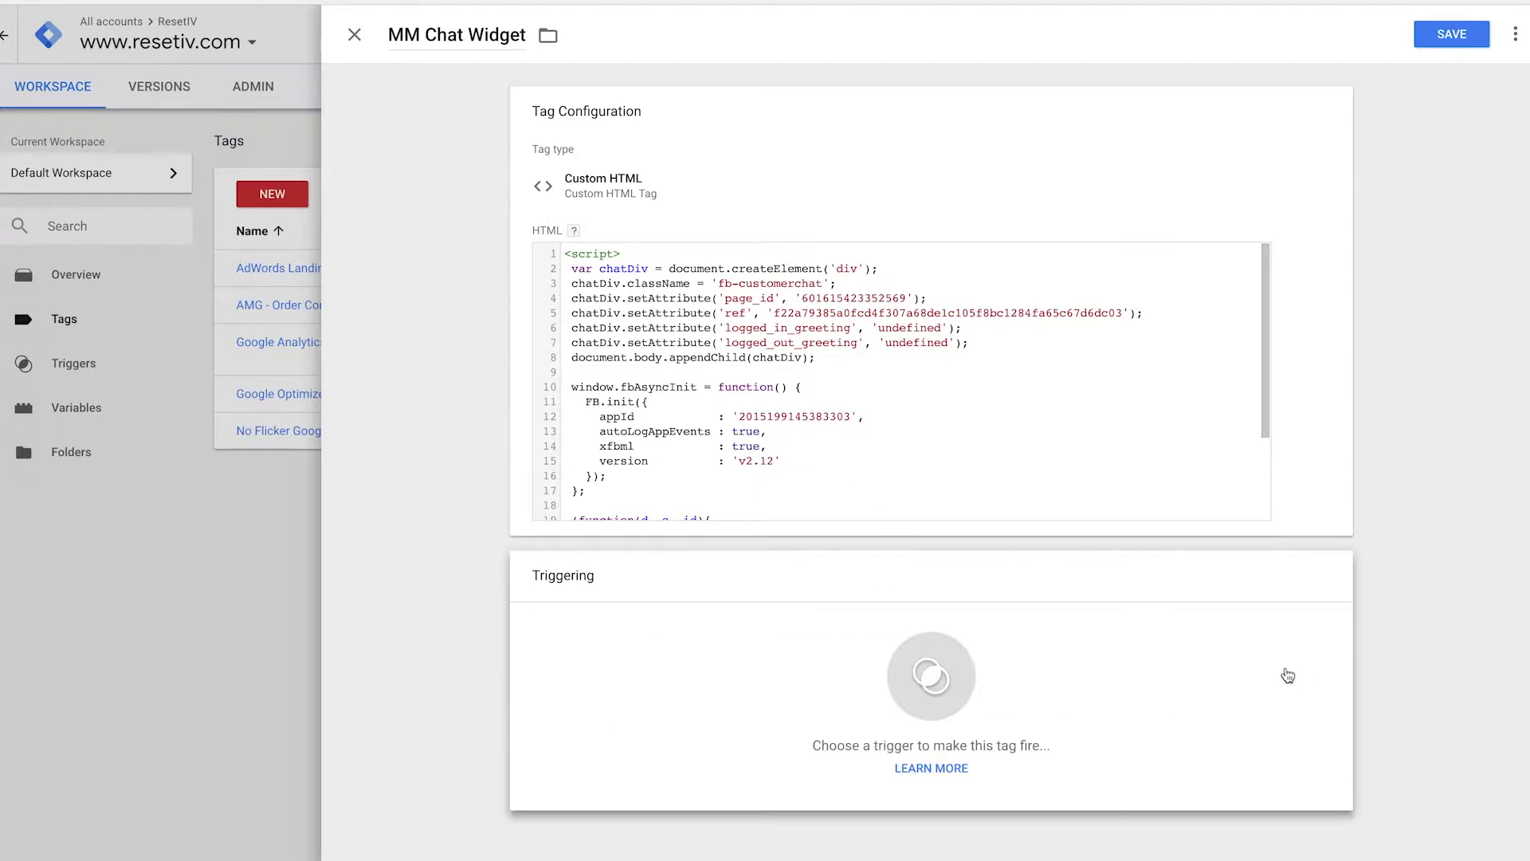
pyautogui.click(915, 641)
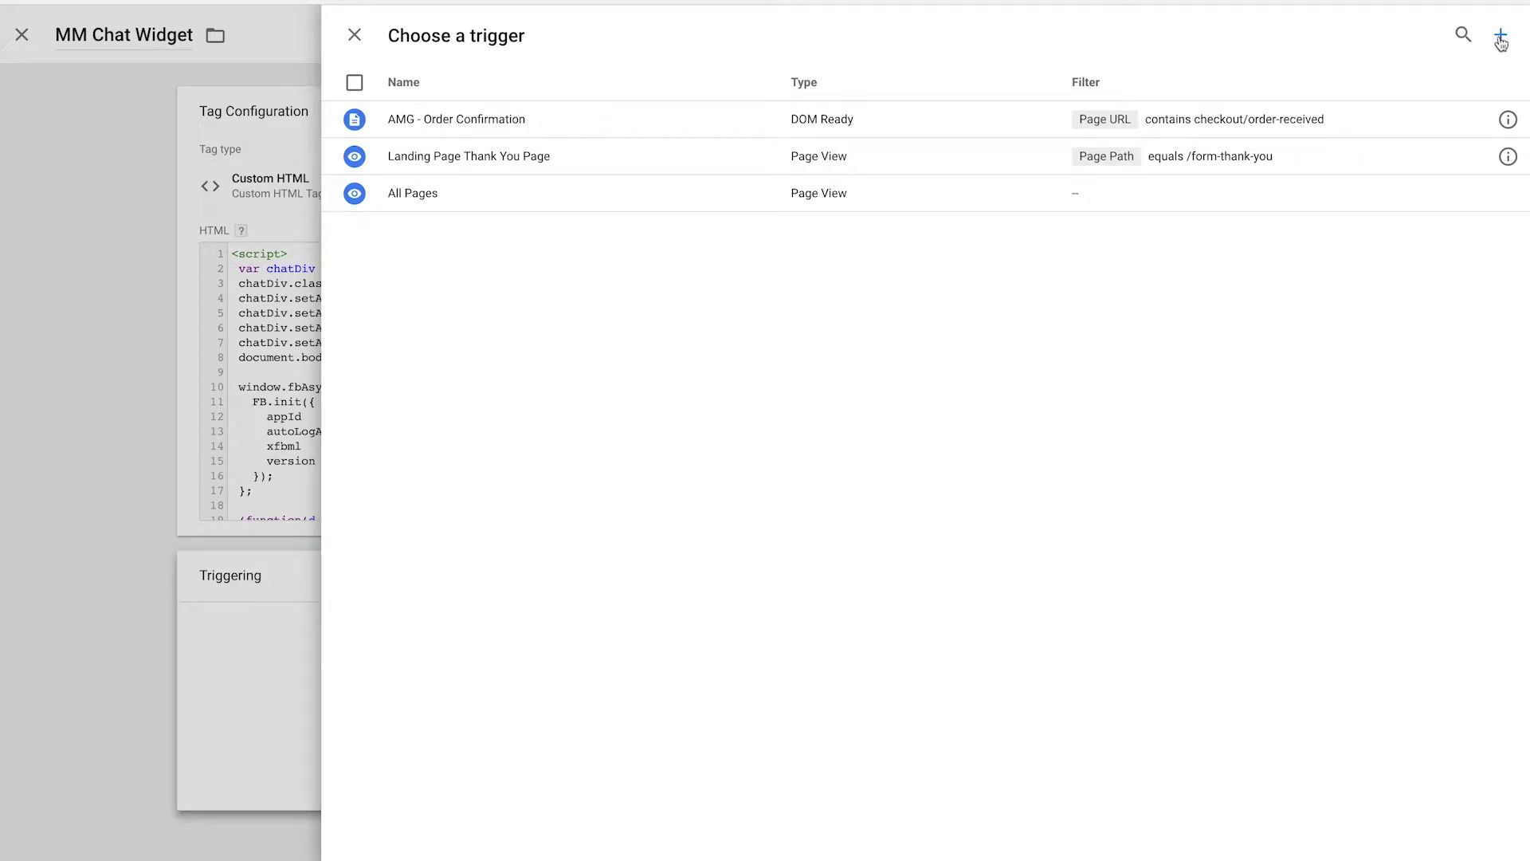
# Create a new trigger named 'Contact Page Only'.
pyautogui.click(1501, 40)
pyautogui.doubleClick(485, 35)
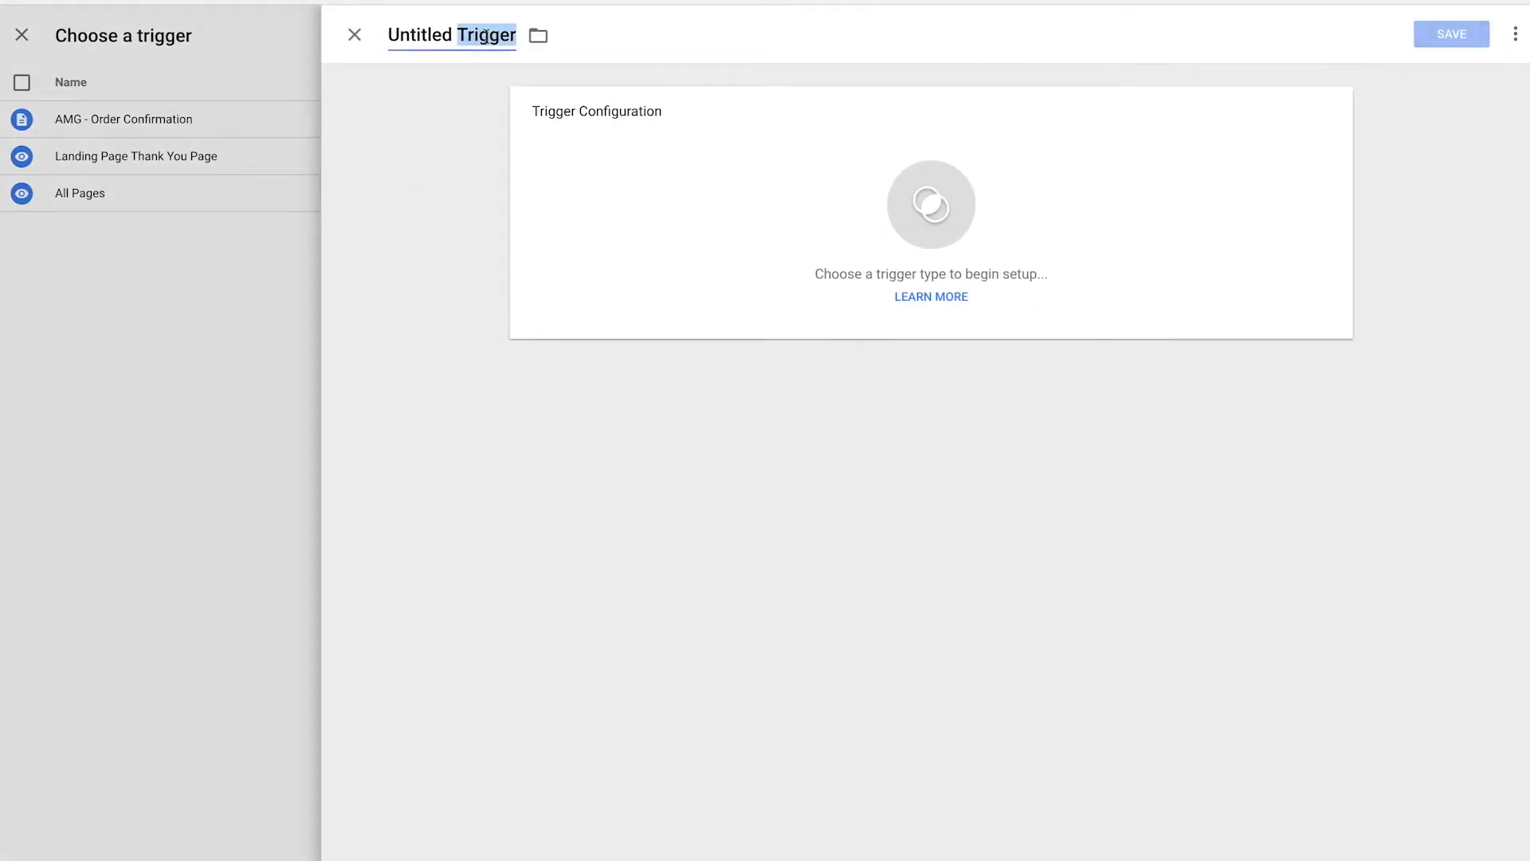
pyautogui.tripleClick(486, 35)
pyautogui.write('Contact P')
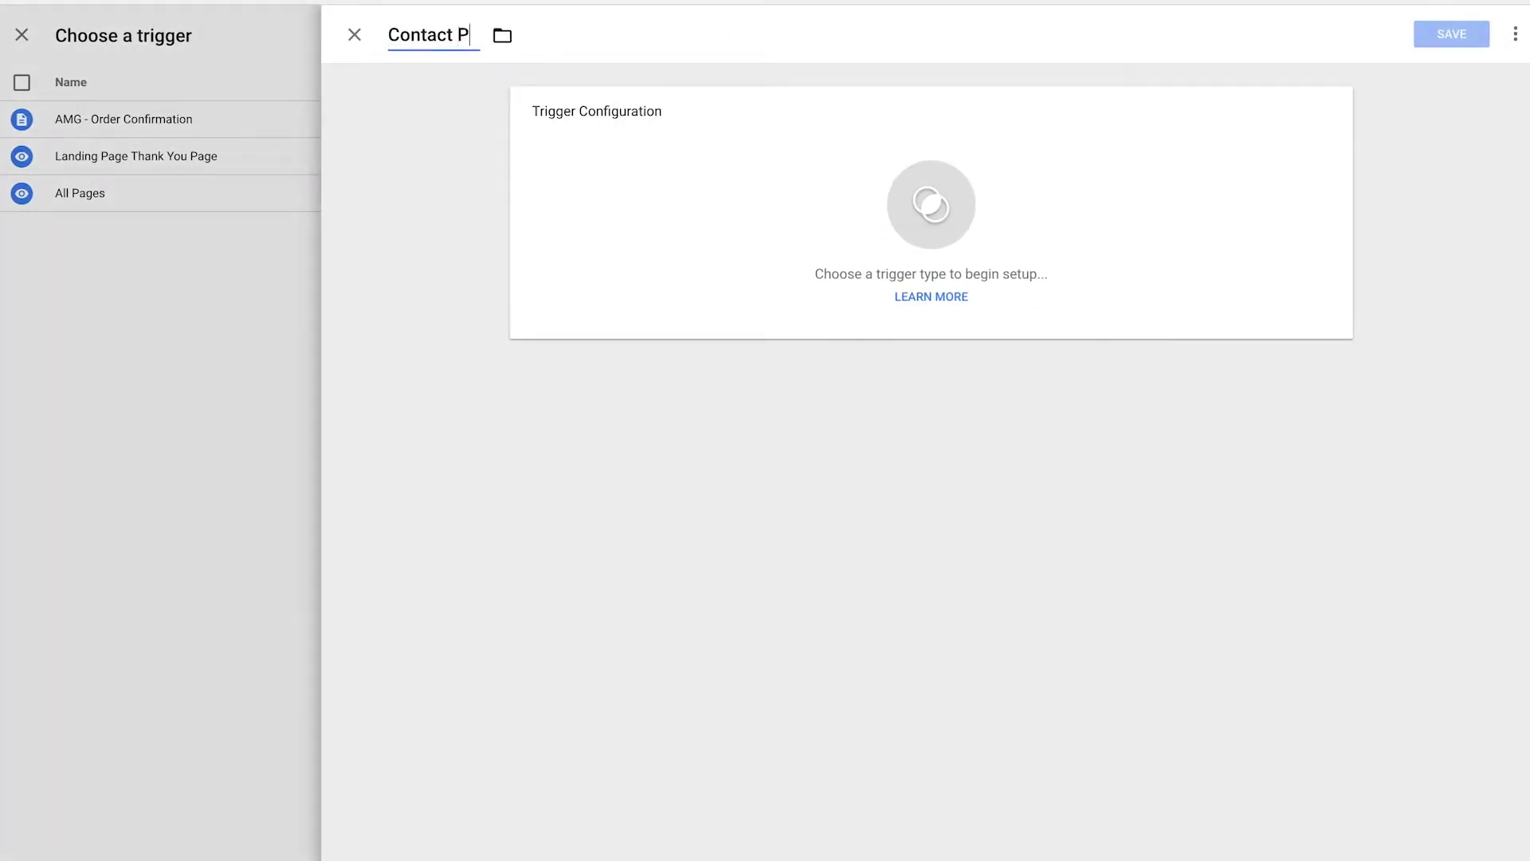
pyautogui.write('age Only')
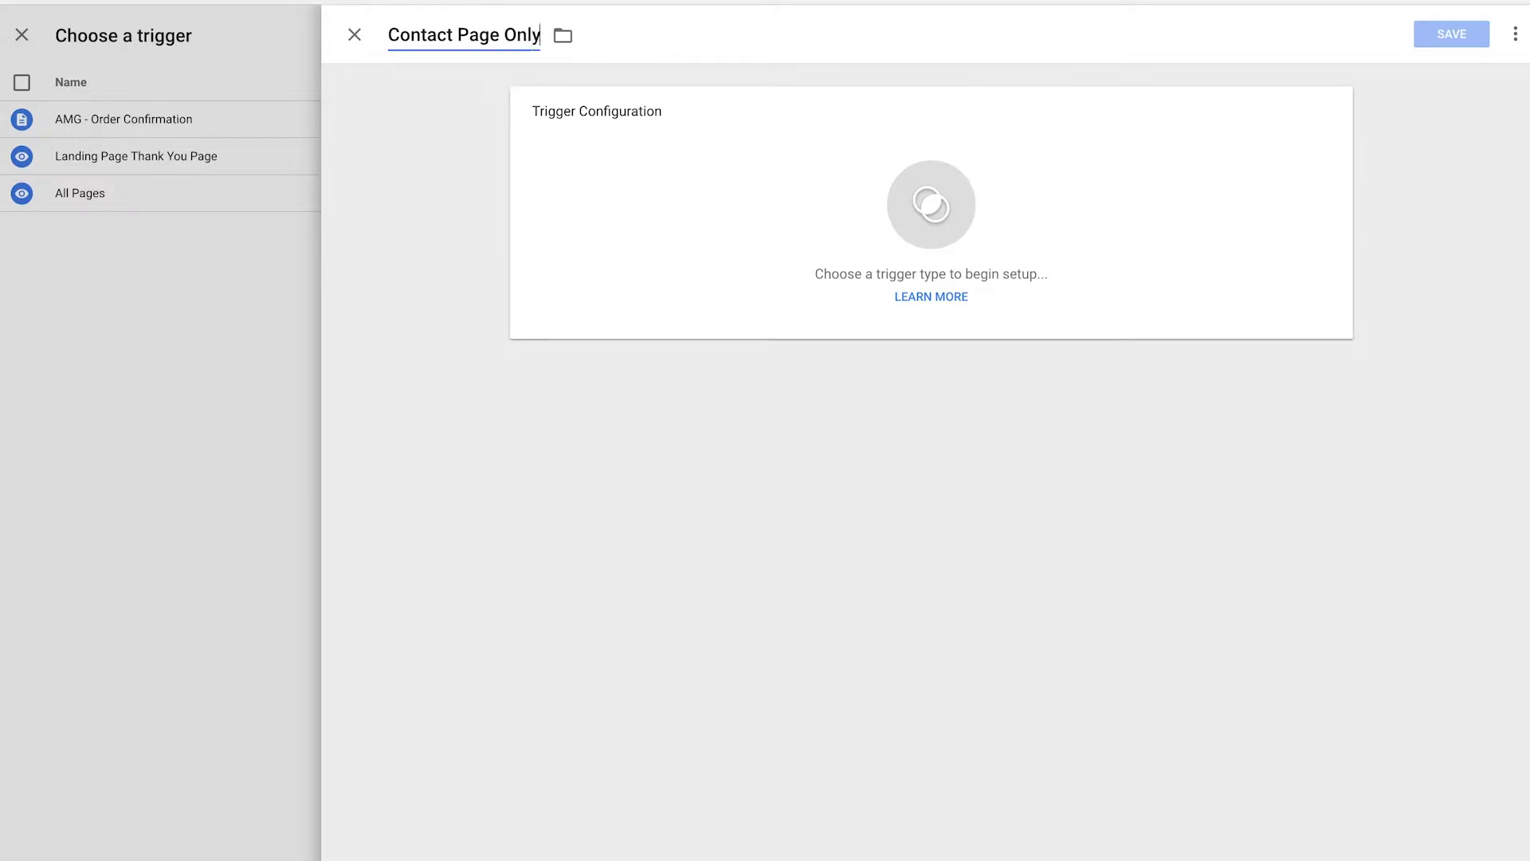
# Make it a Page View trigger firing on Some Page Views where Page Path equals /contact.
pyautogui.click(888, 212)
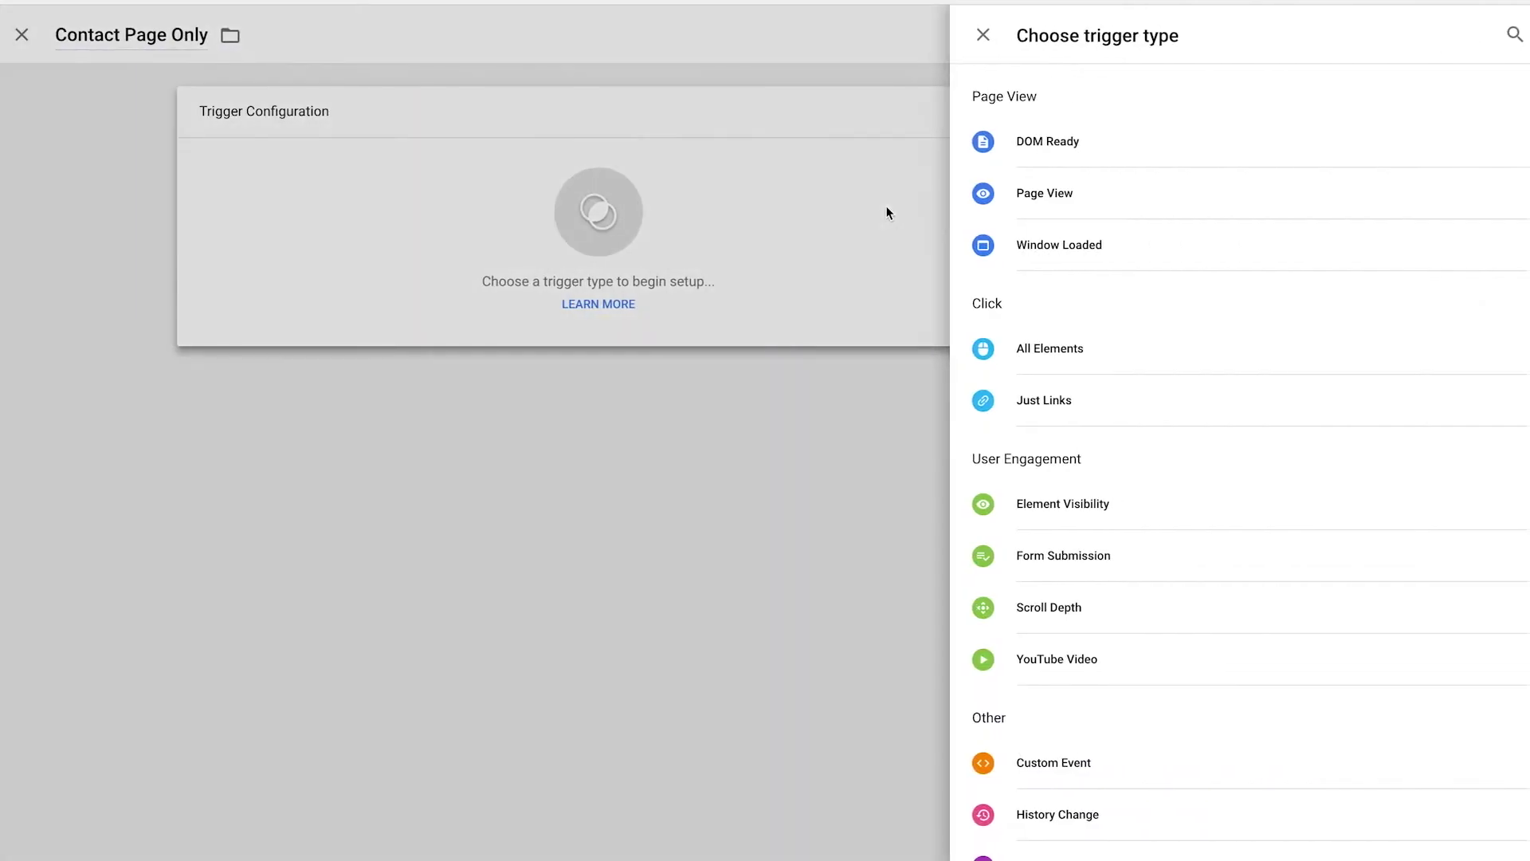
pyautogui.click(1081, 194)
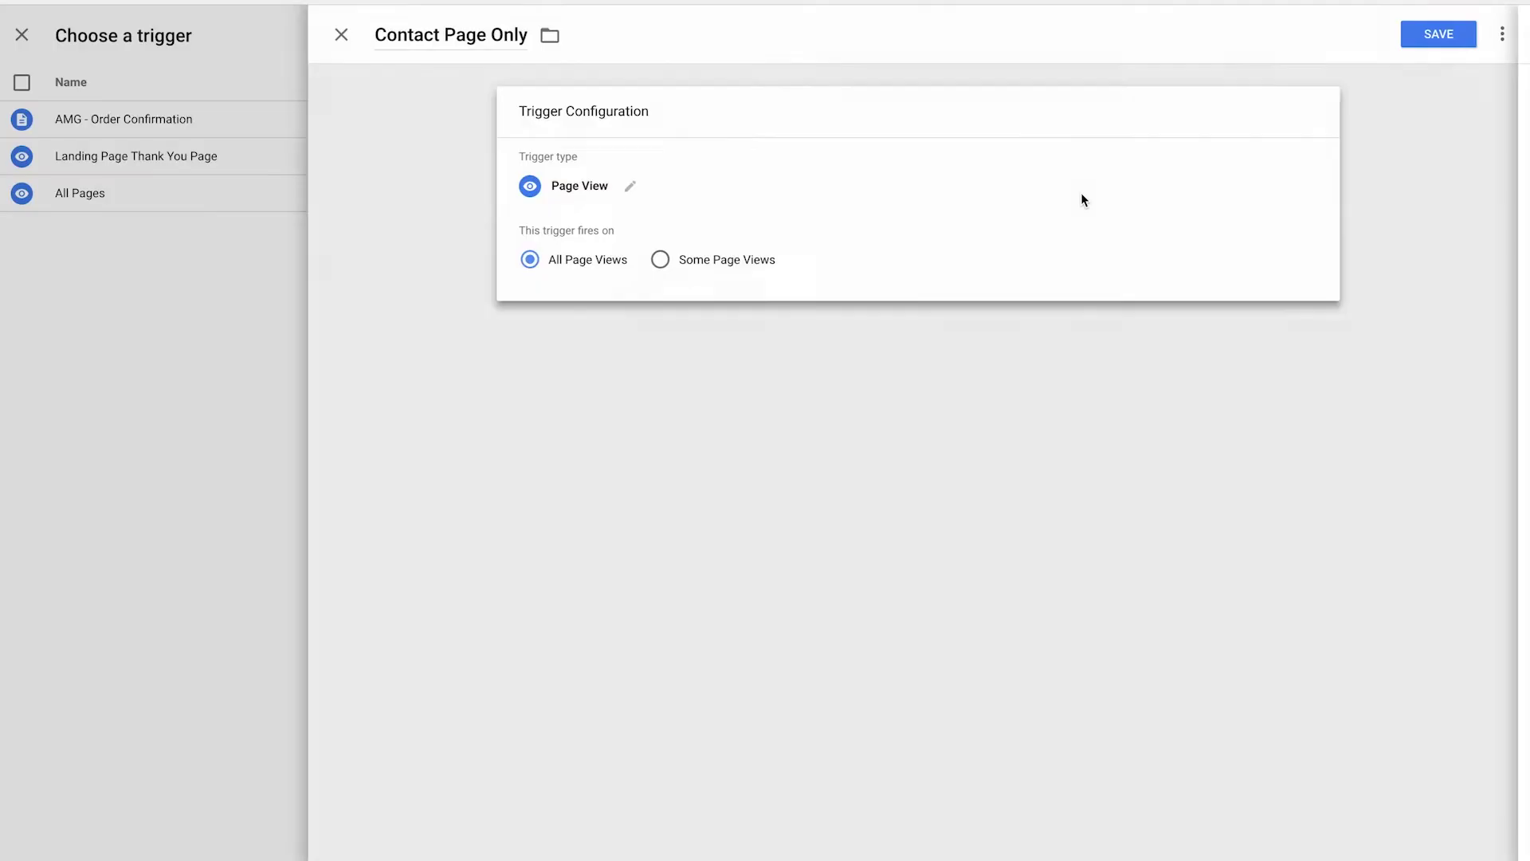
pyautogui.click(718, 263)
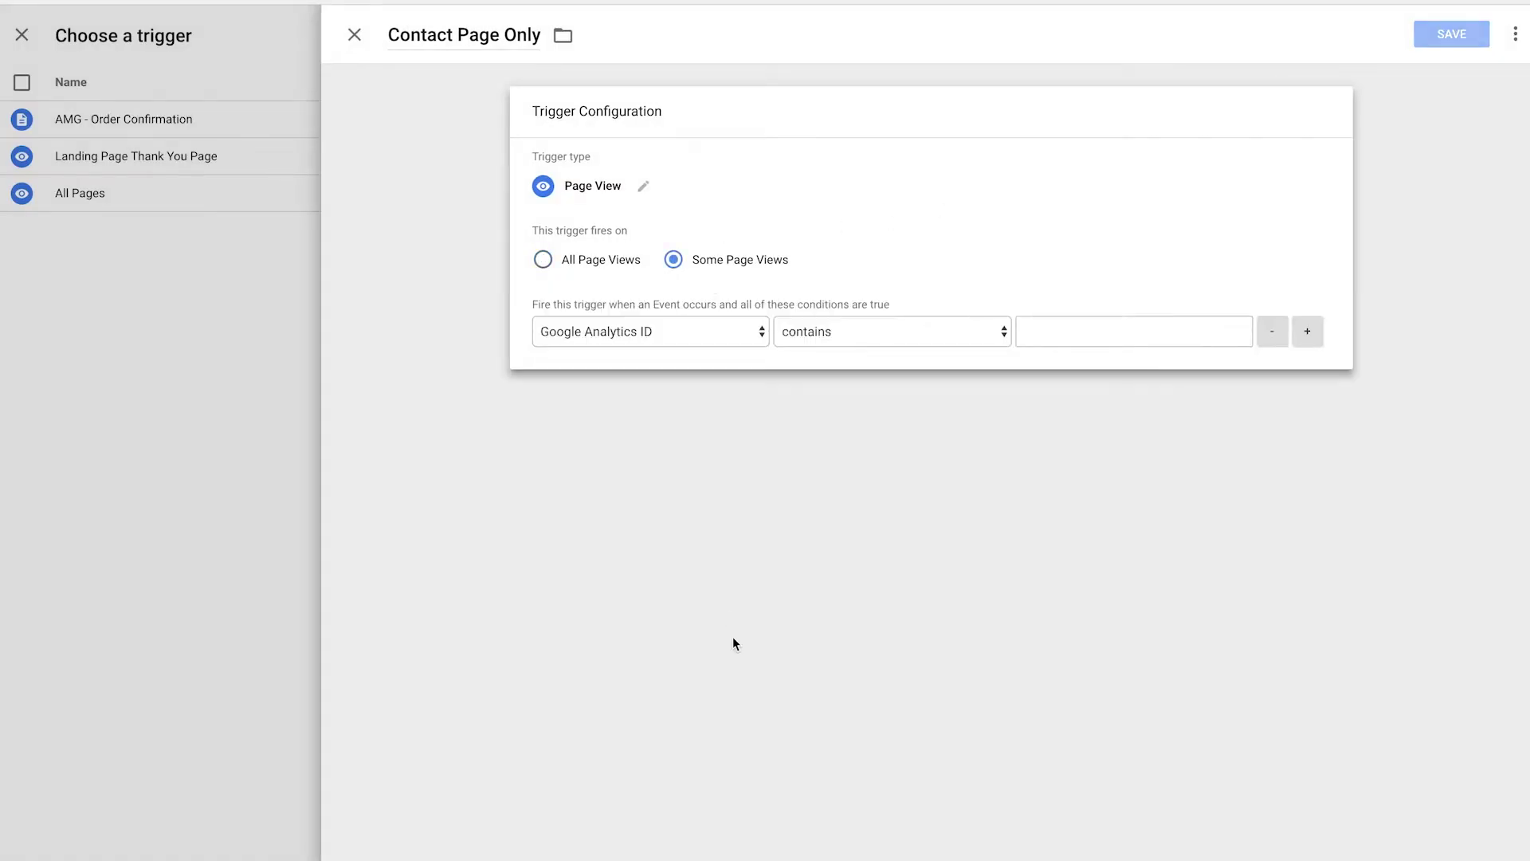
pyautogui.click(636, 329)
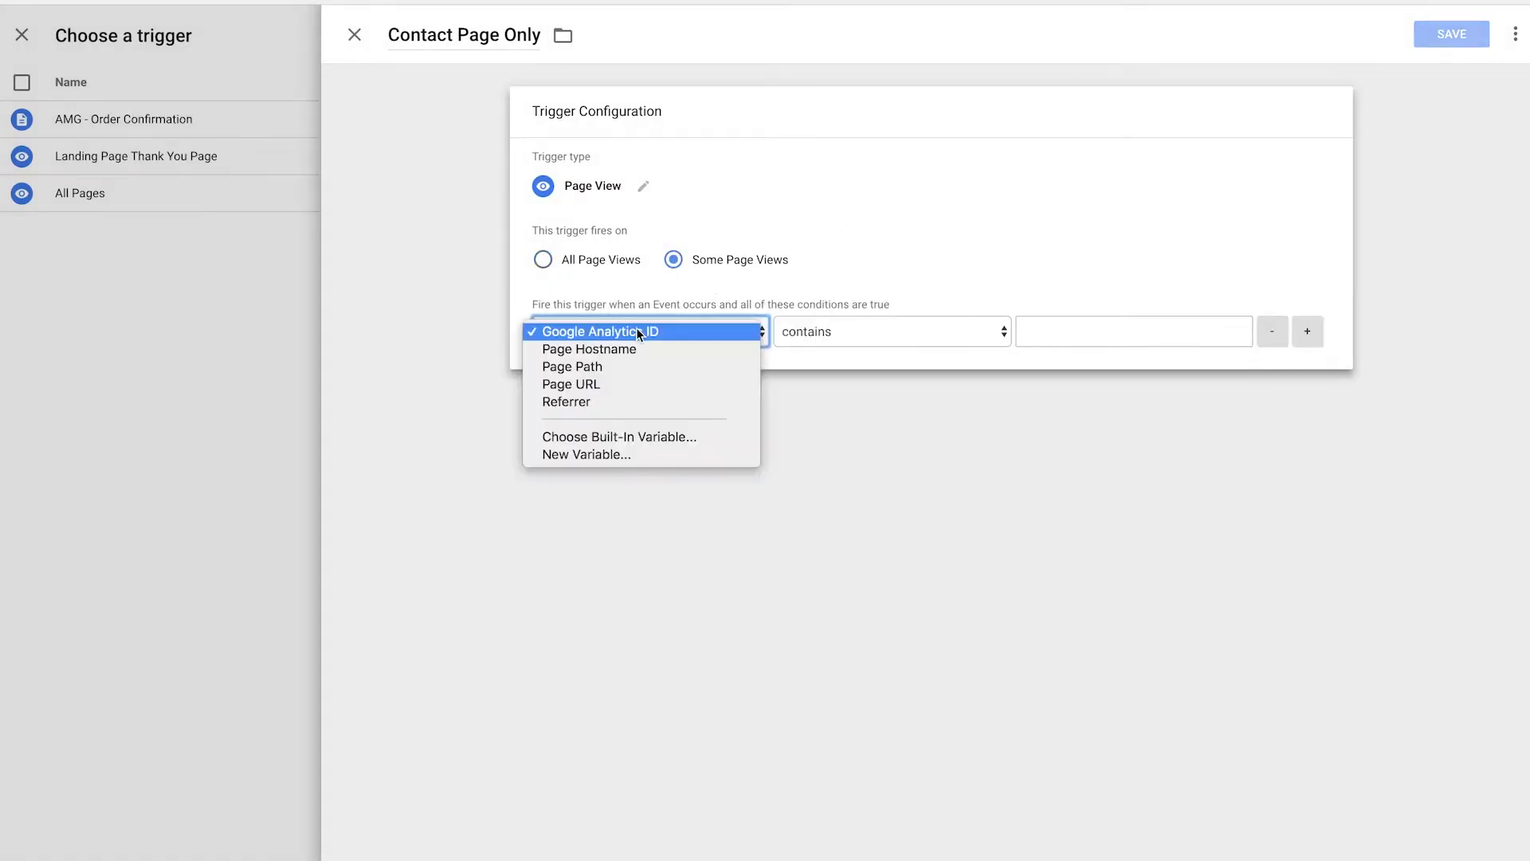
pyautogui.click(664, 366)
pyautogui.click(860, 331)
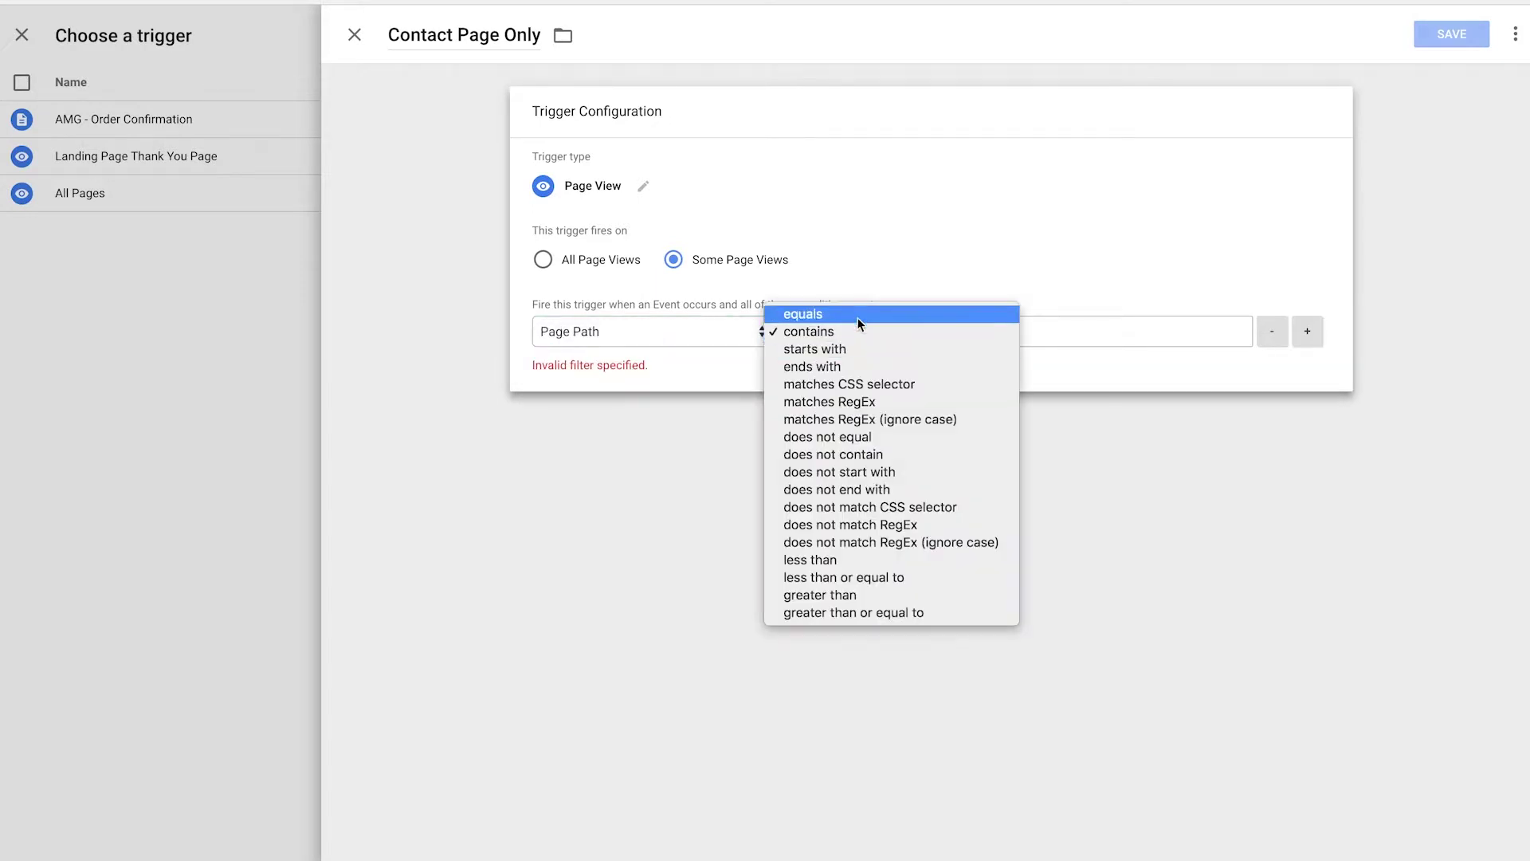
pyautogui.click(858, 316)
pyautogui.click(1060, 327)
pyautogui.write('/con')
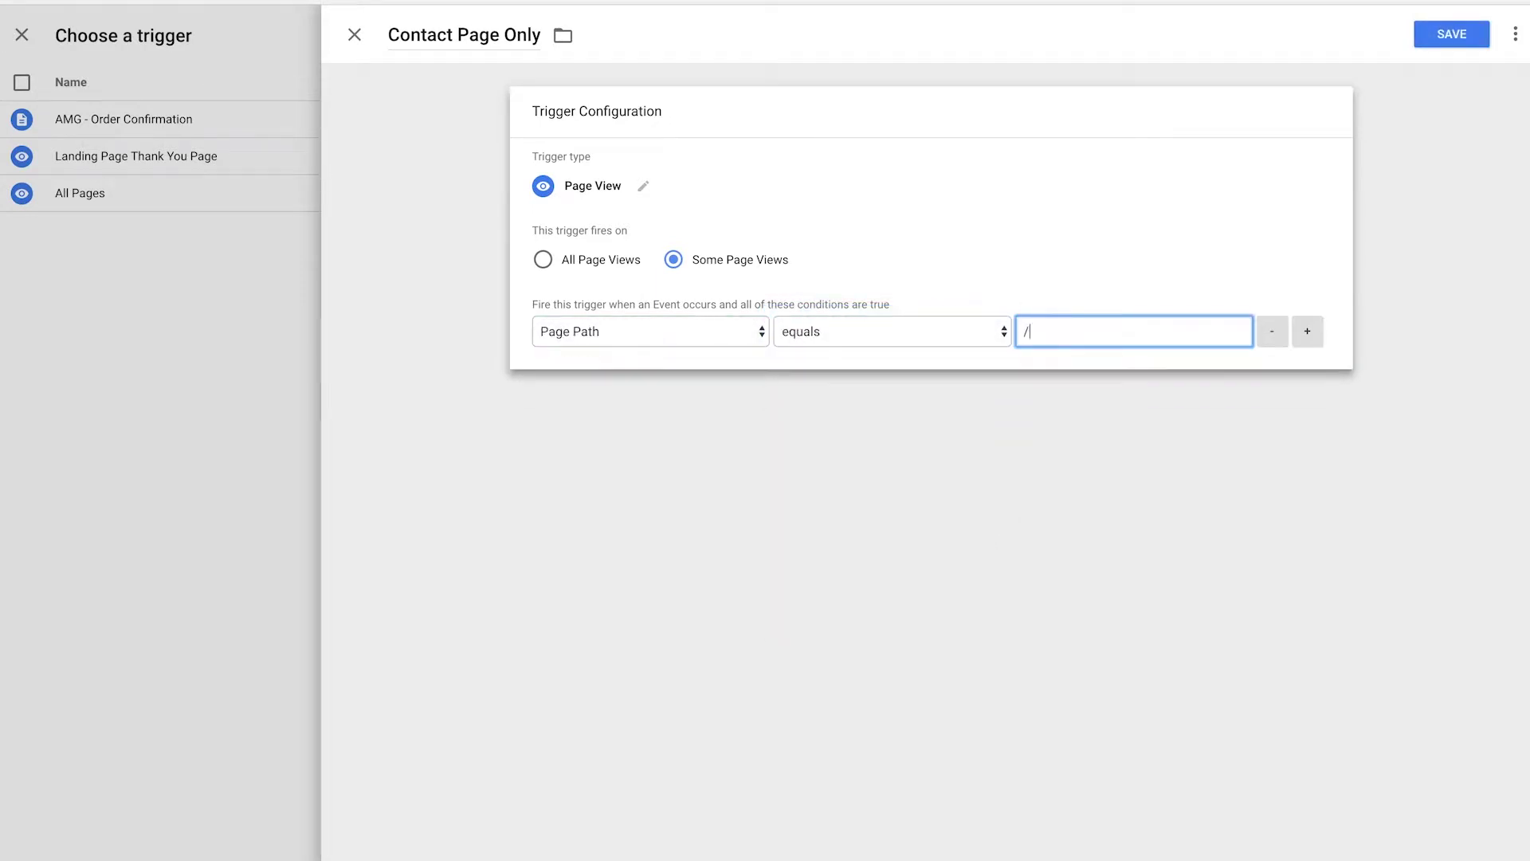
pyautogui.write('tactr')
pyautogui.press('BackSpace')
# Save the Contact Page Only trigger, switch the tag's firing trigger to All Pages, and save the tag.
pyautogui.click(1451, 34)
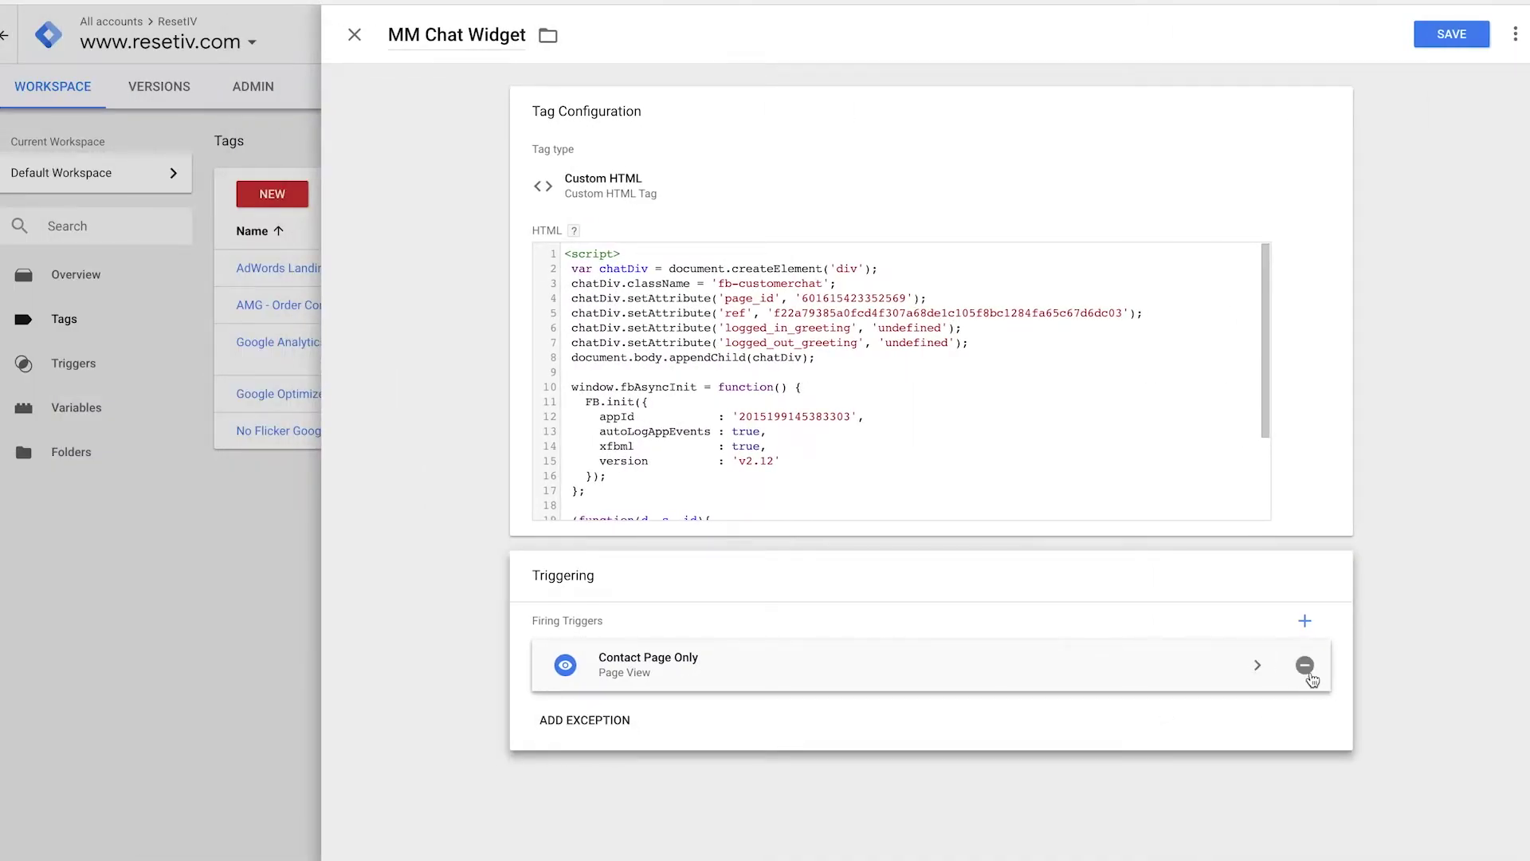
pyautogui.click(1307, 670)
pyautogui.click(930, 678)
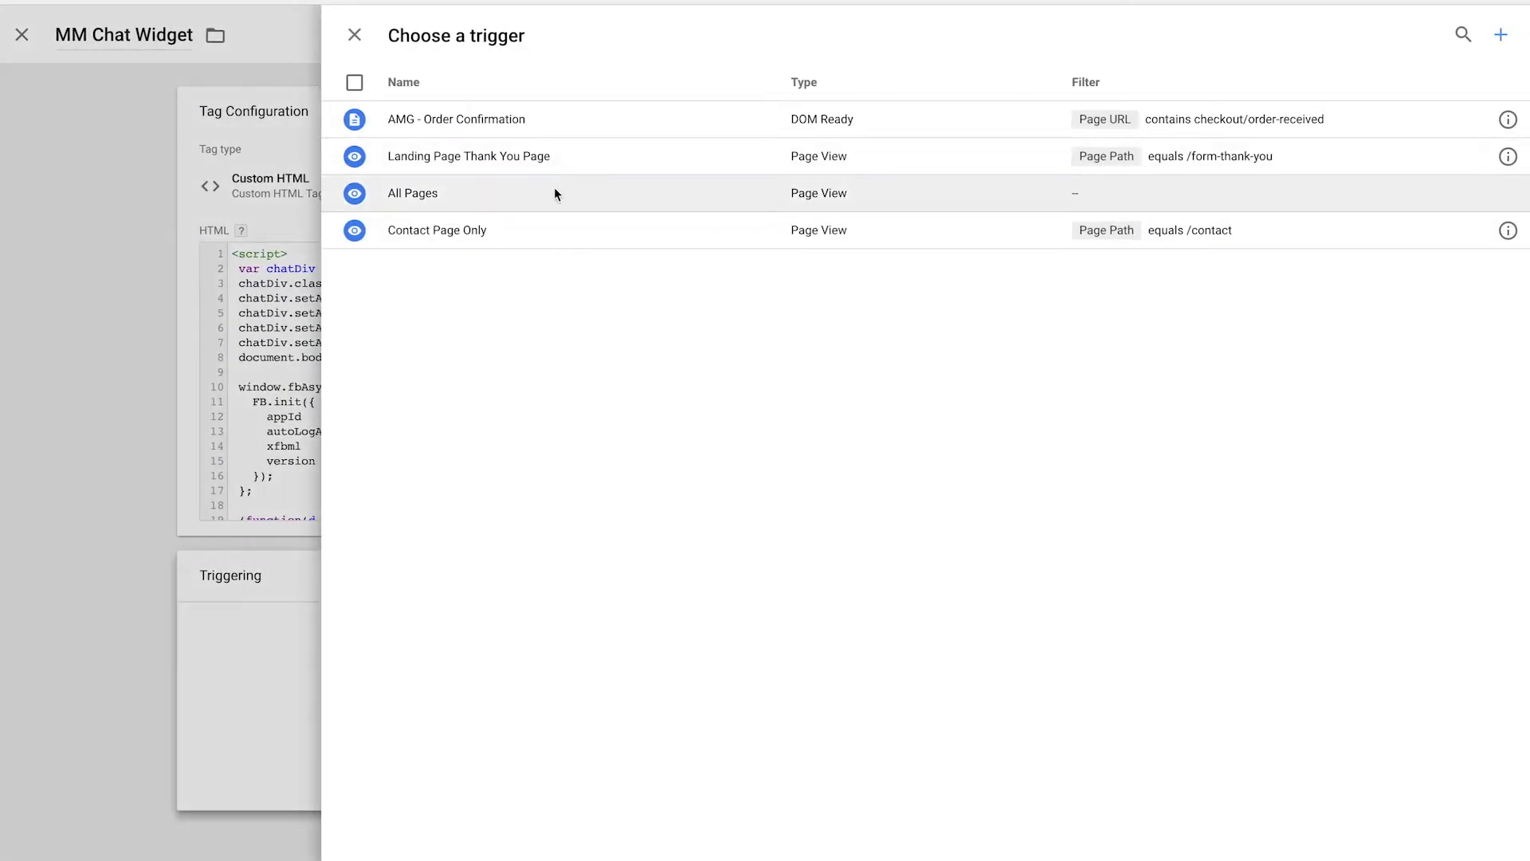
pyautogui.click(555, 191)
pyautogui.click(1453, 35)
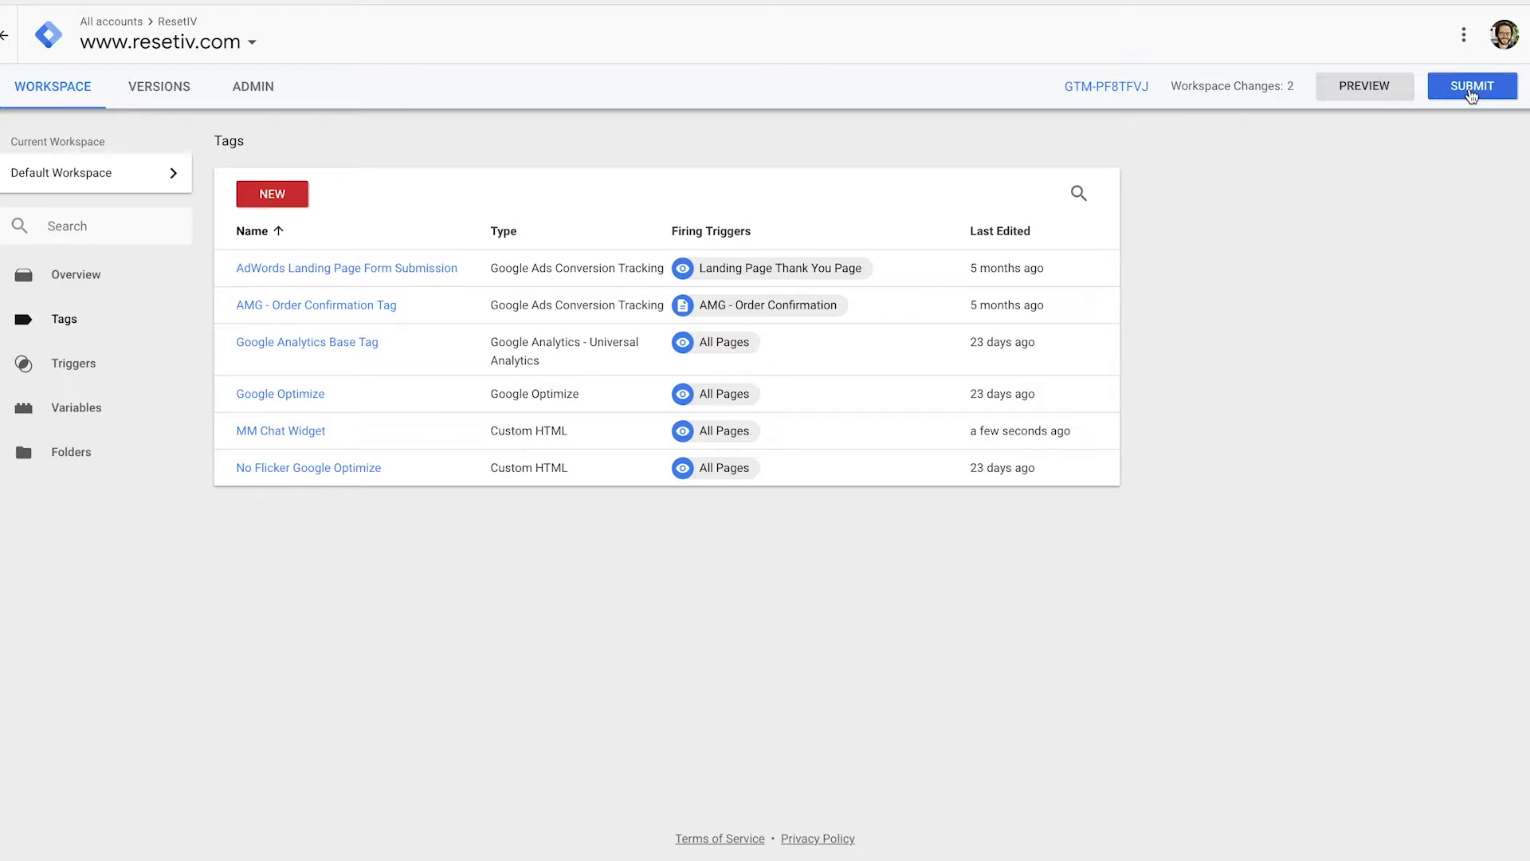
# Submit and publish the workspace changes as Version 12, skipping the version description.
pyautogui.click(1472, 94)
pyautogui.click(609, 250)
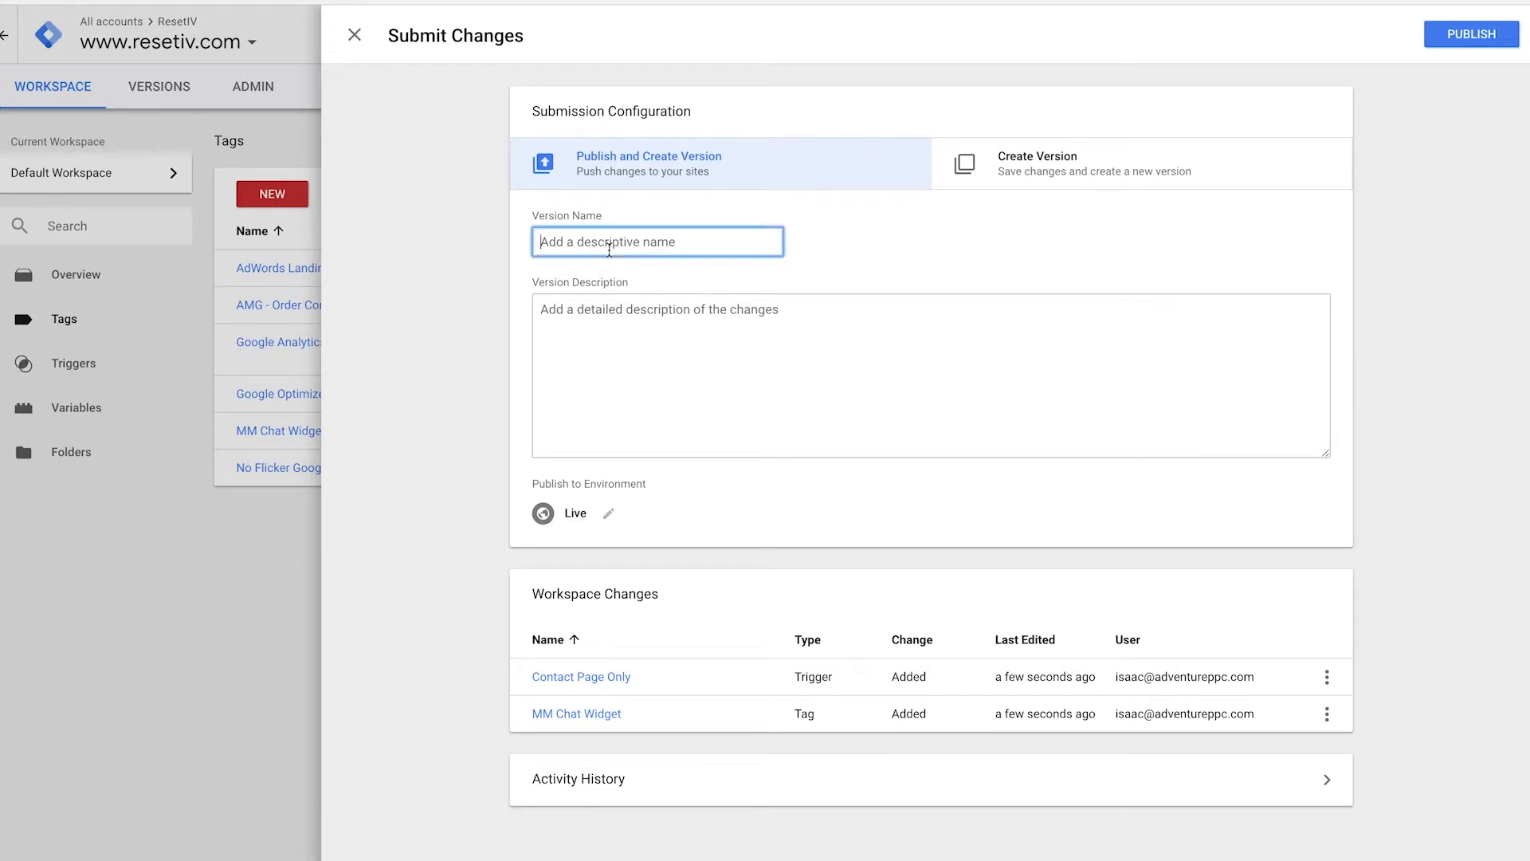
pyautogui.click(1469, 44)
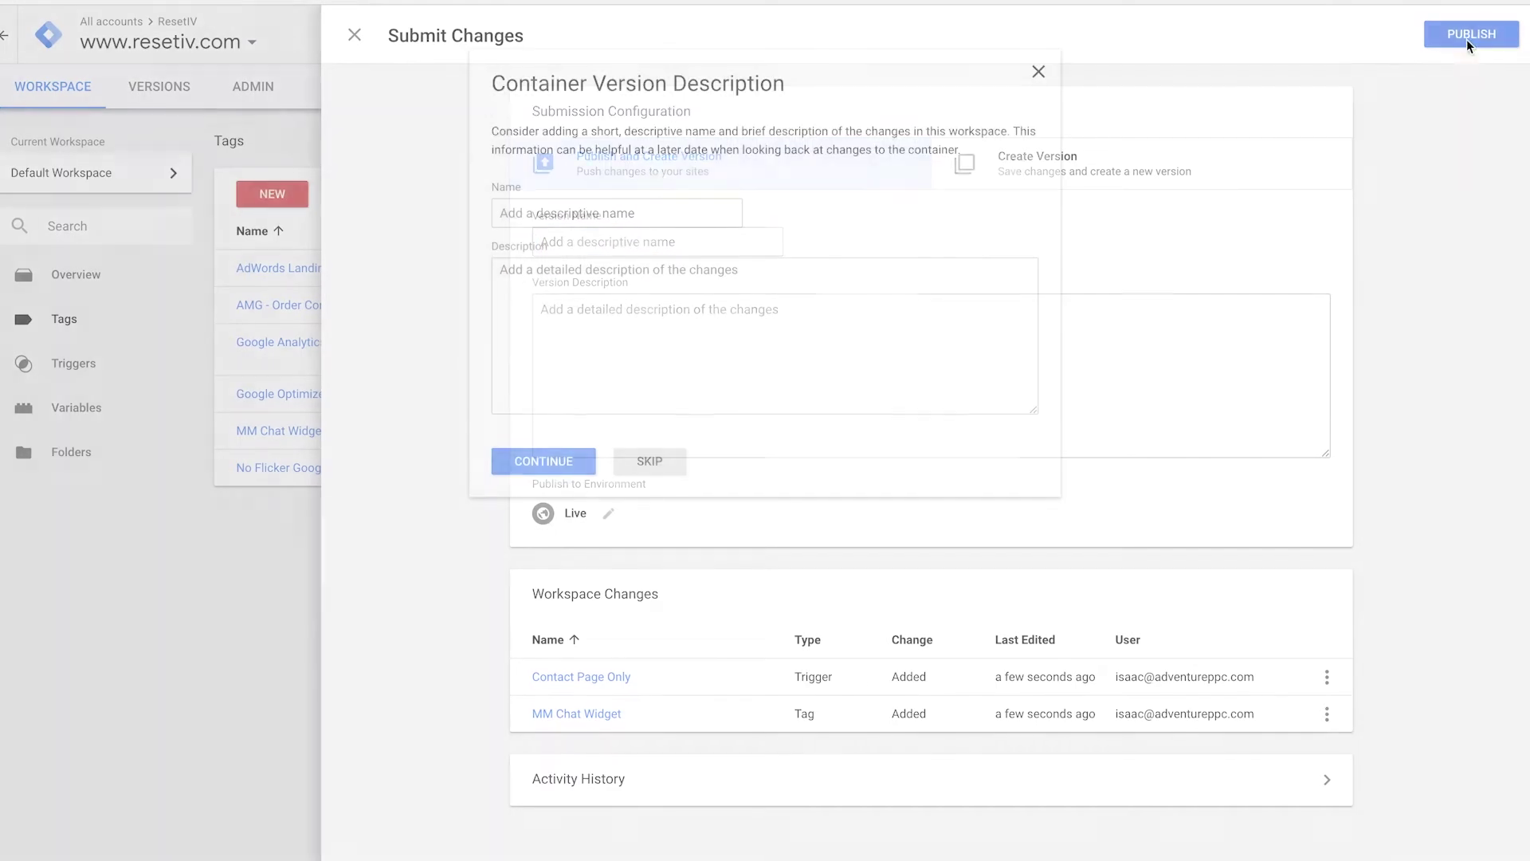
pyautogui.click(652, 467)
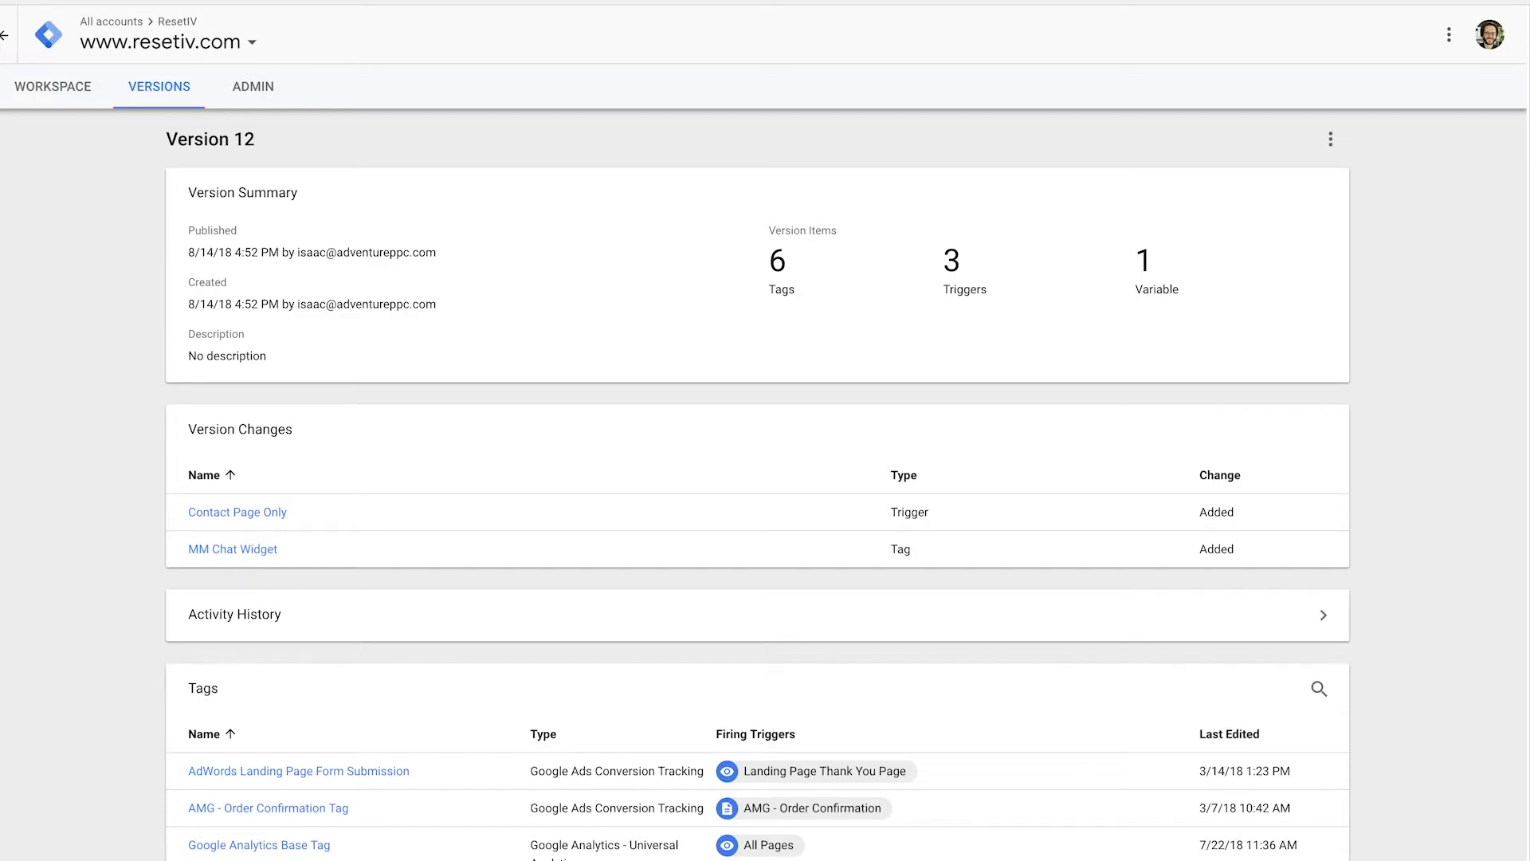
# In a new Chrome tab, load the RESET IV booking page at book.resetiv.com/groups.
pyautogui.hotkey('ctrl', 't')
pyautogui.write('reset')
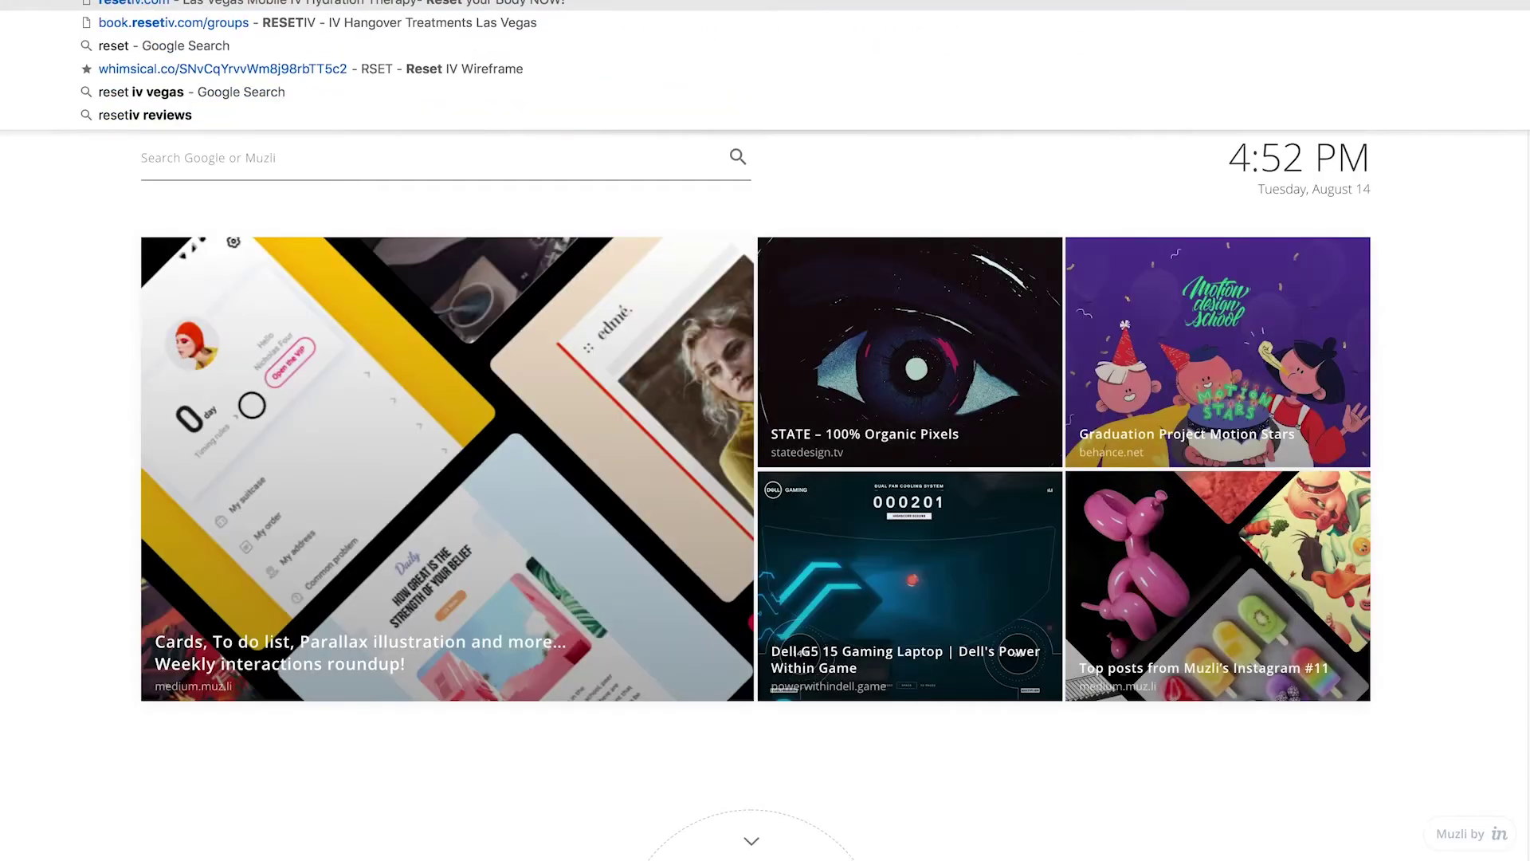
pyautogui.write('iv.com/g')
pyautogui.press('Down')
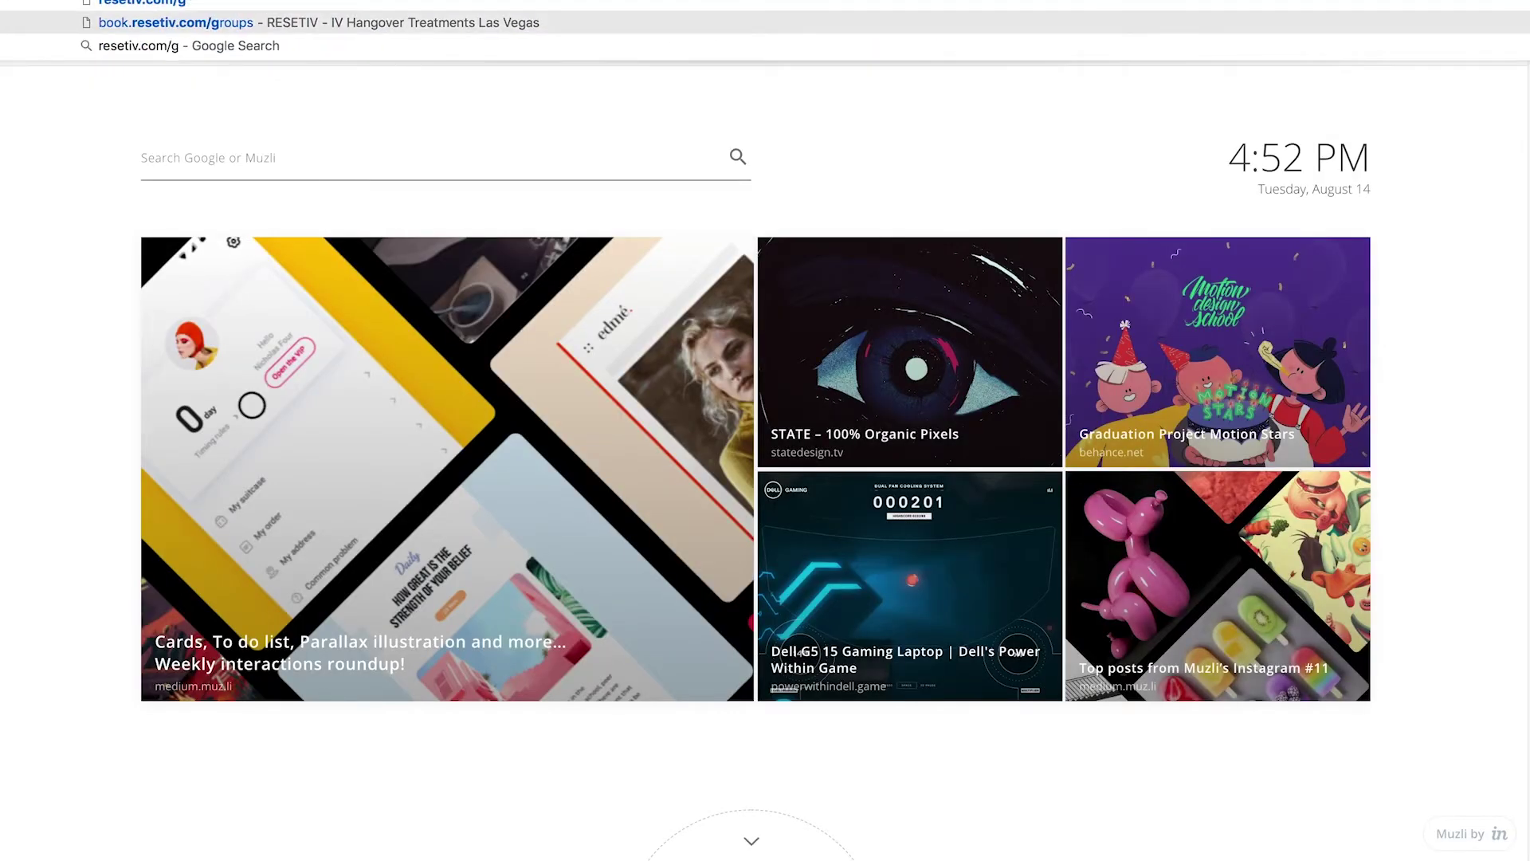
pyautogui.press('Return')
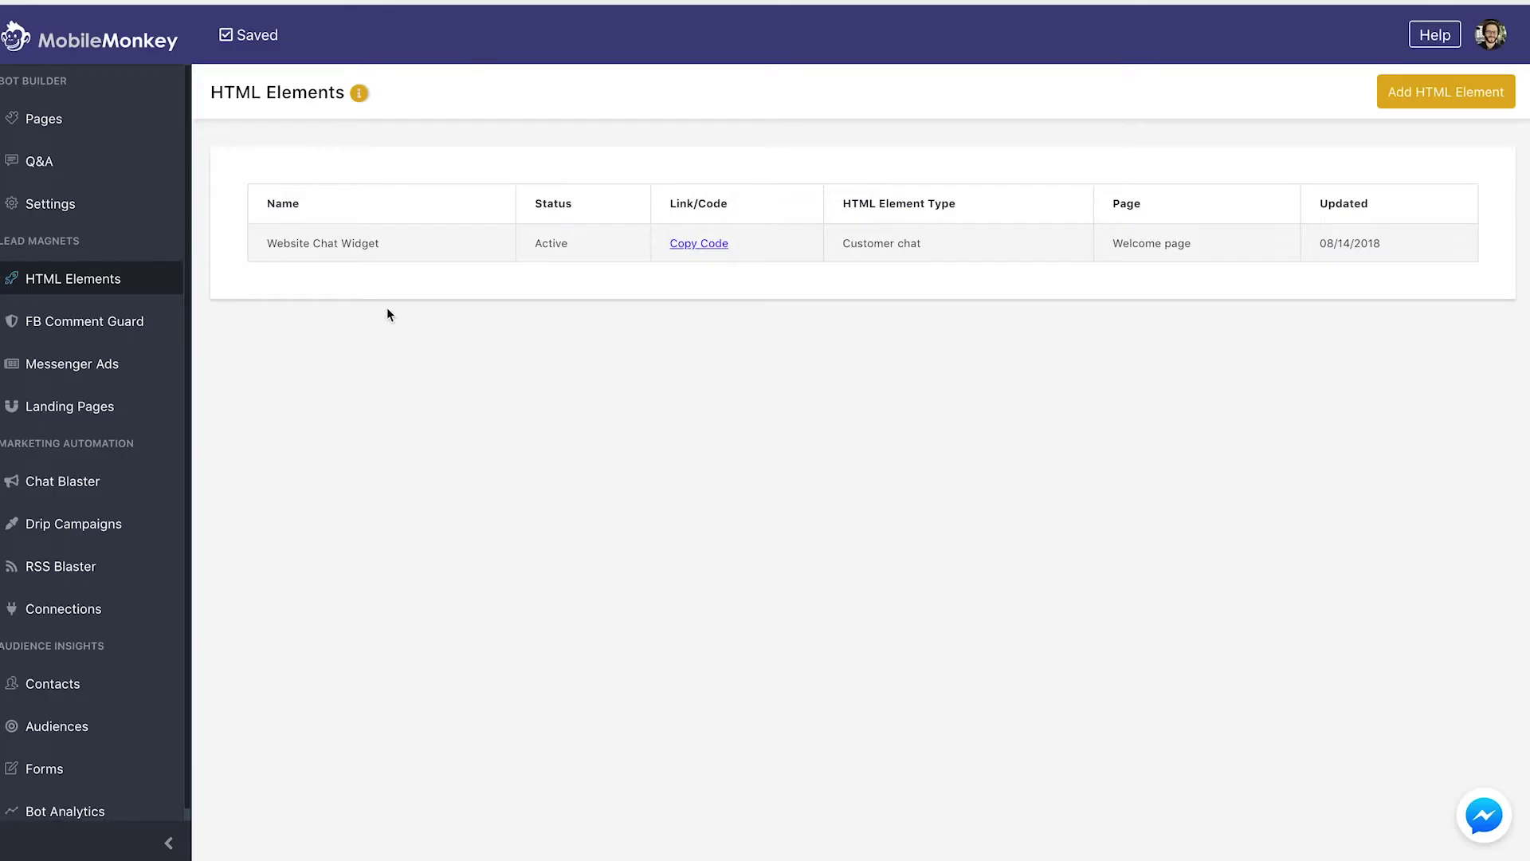
# Add book.resetiv.com to the Website Chat Widget's whitelisted domains.
pyautogui.moveTo(435, 247)
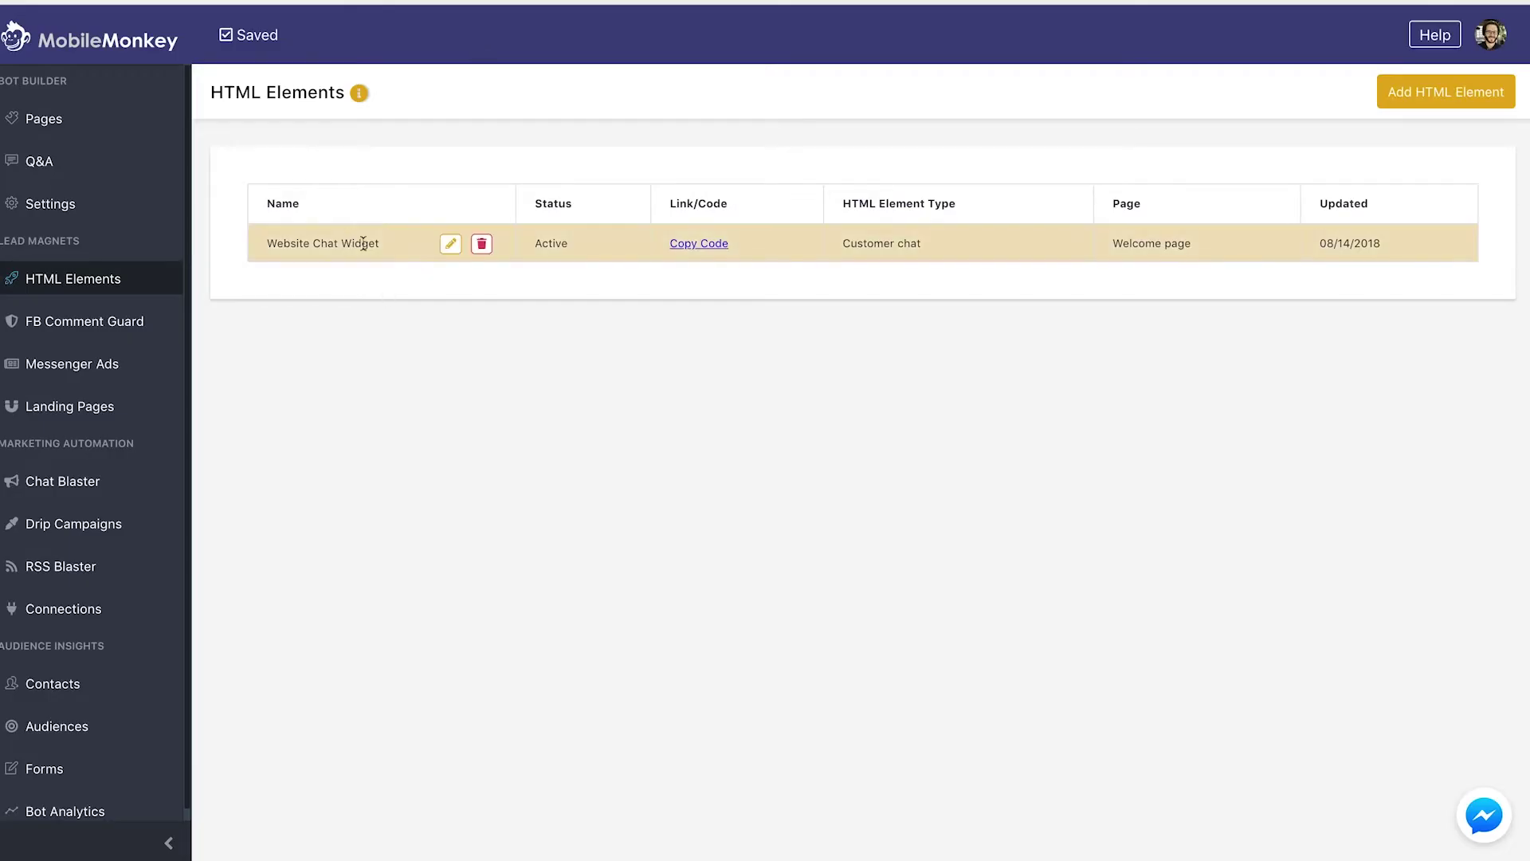
pyautogui.click(449, 244)
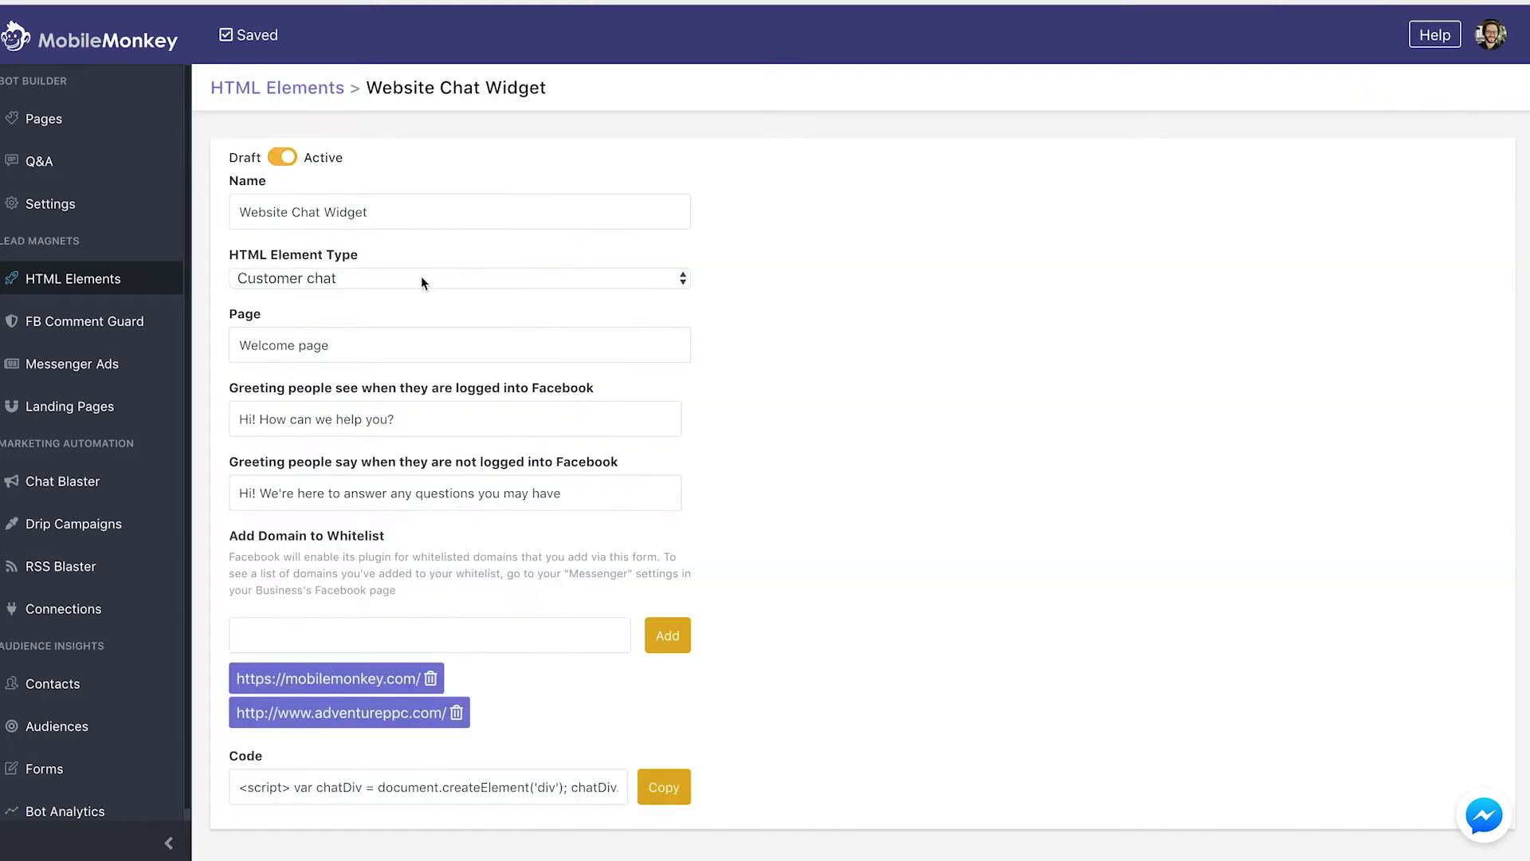
pyautogui.click(351, 625)
pyautogui.write('book.resetiv.com')
pyautogui.click(668, 635)
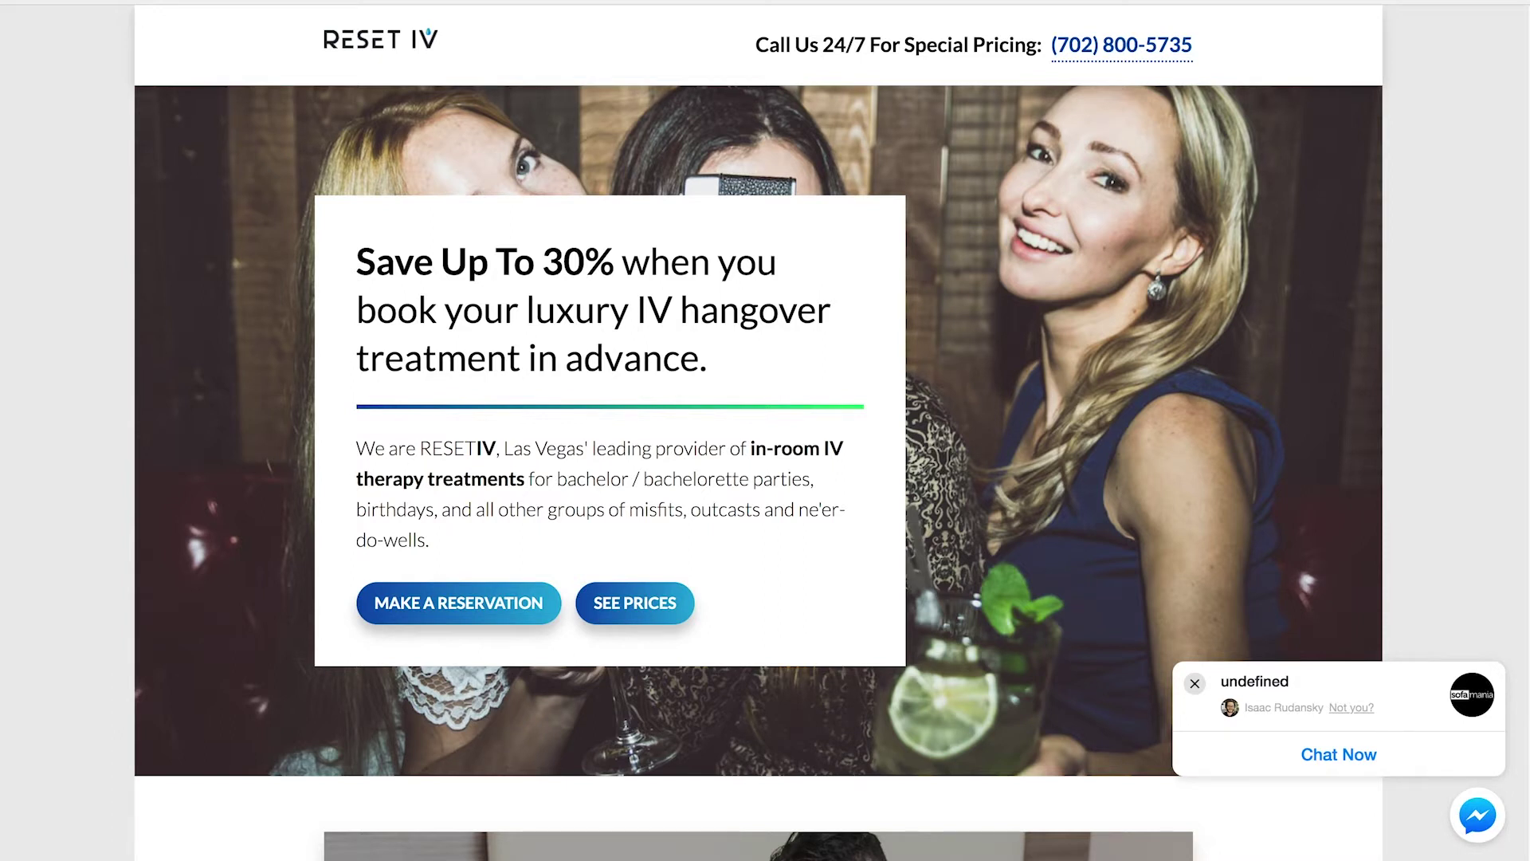
# Open the Messenger conversation from the site's Chat Now popup, then close it.
pyautogui.click(1346, 760)
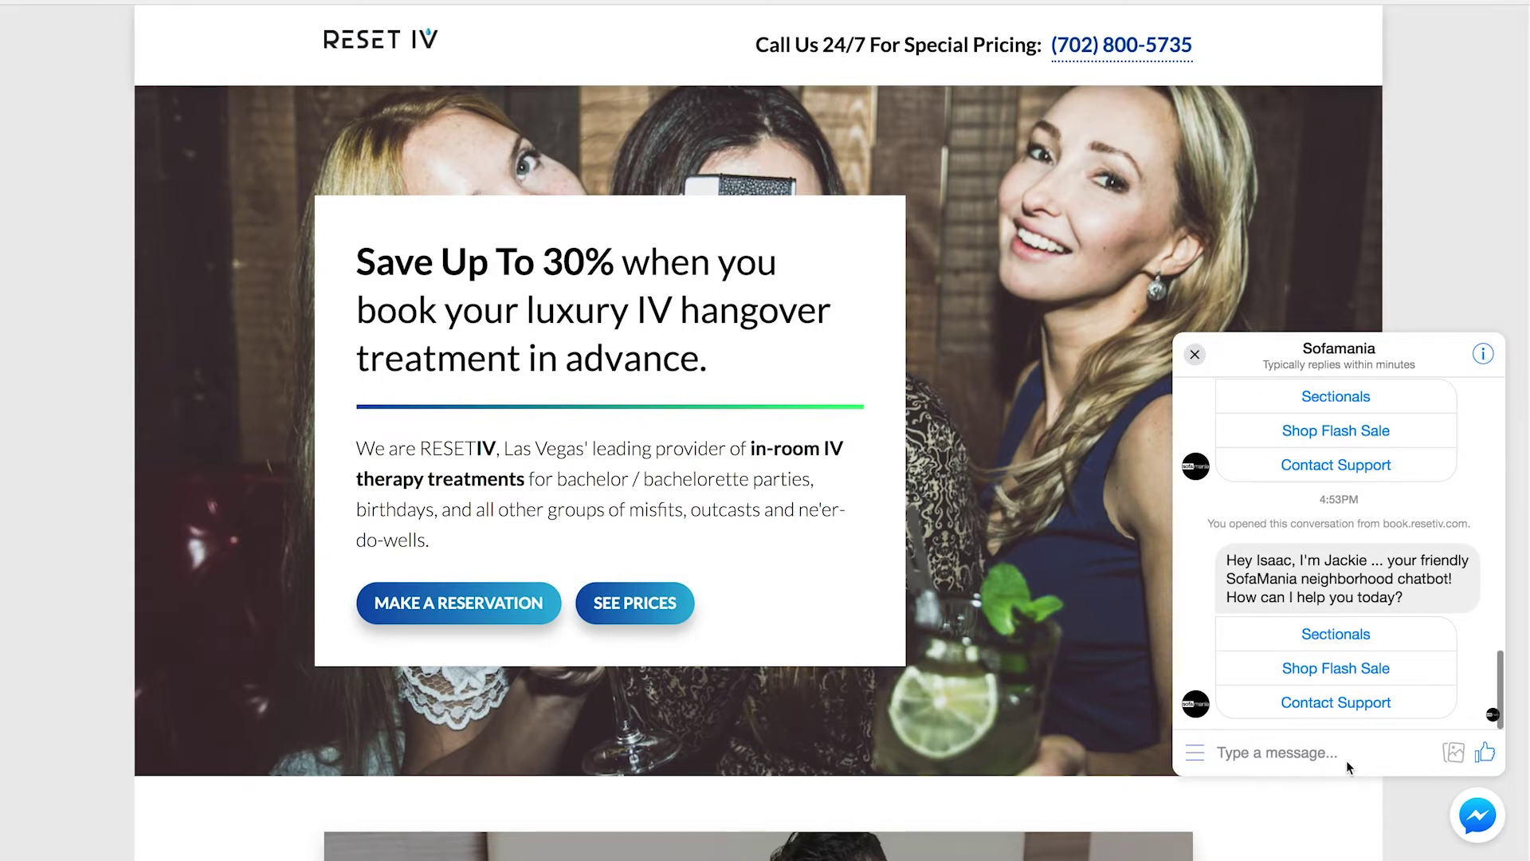
pyautogui.click(1196, 356)
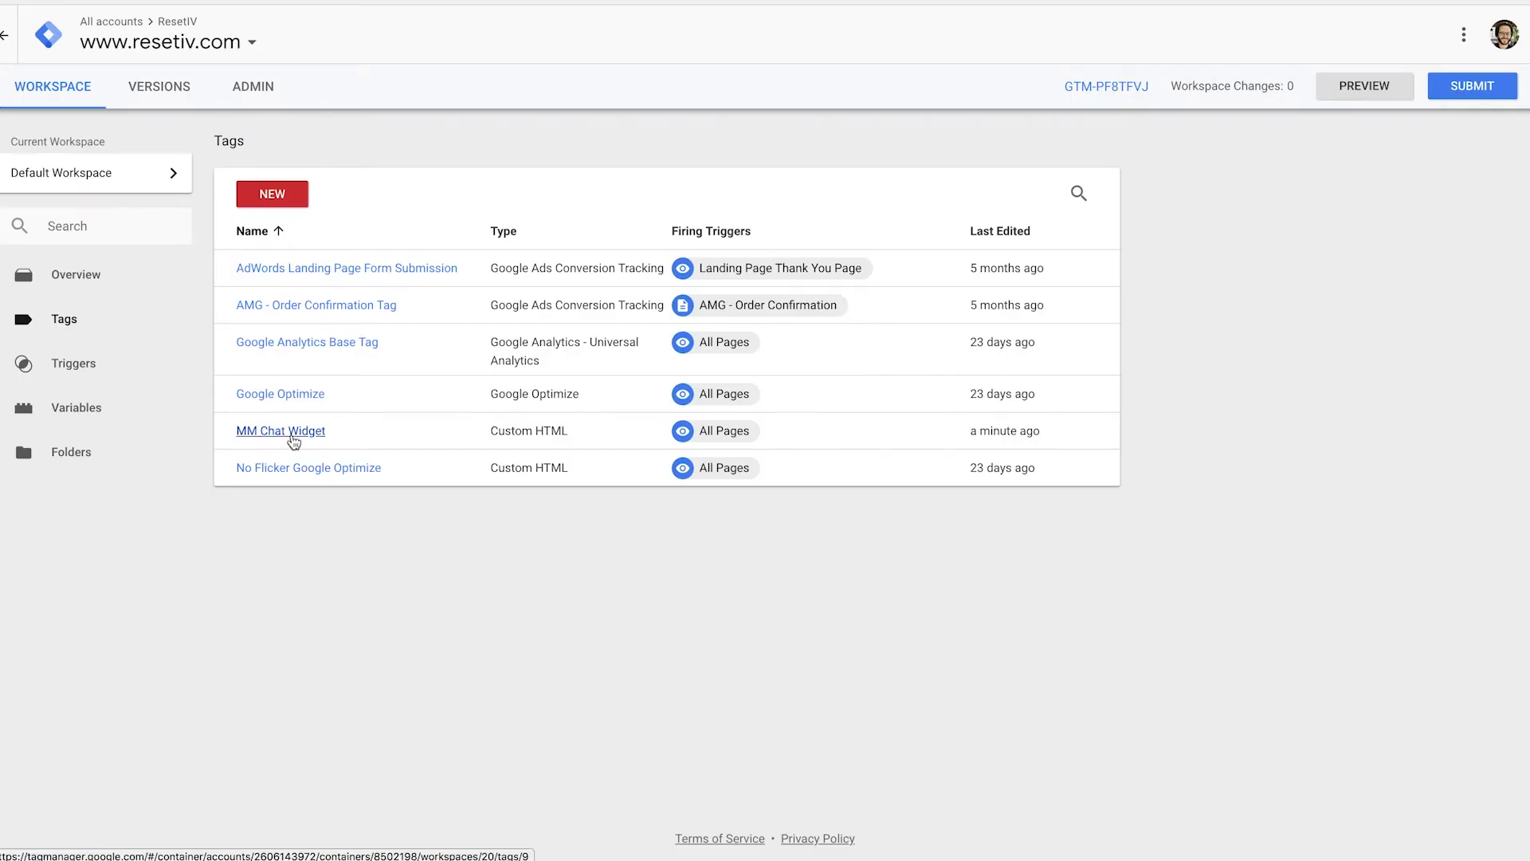
# Delete the MM Chat Widget tag from its more-actions menu and begin submitting the change.
pyautogui.click(292, 435)
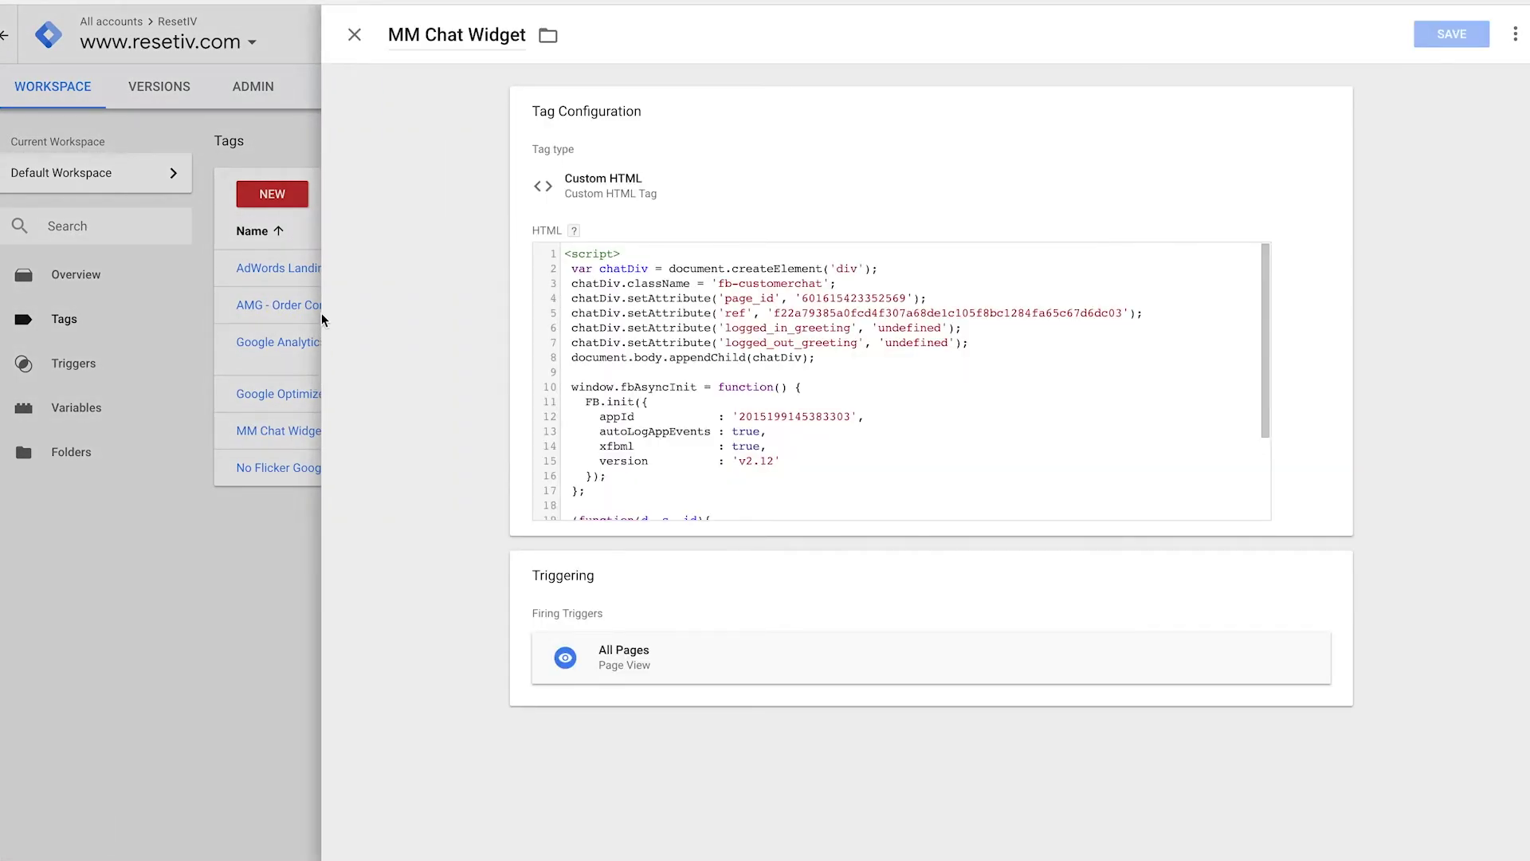
pyautogui.click(1515, 37)
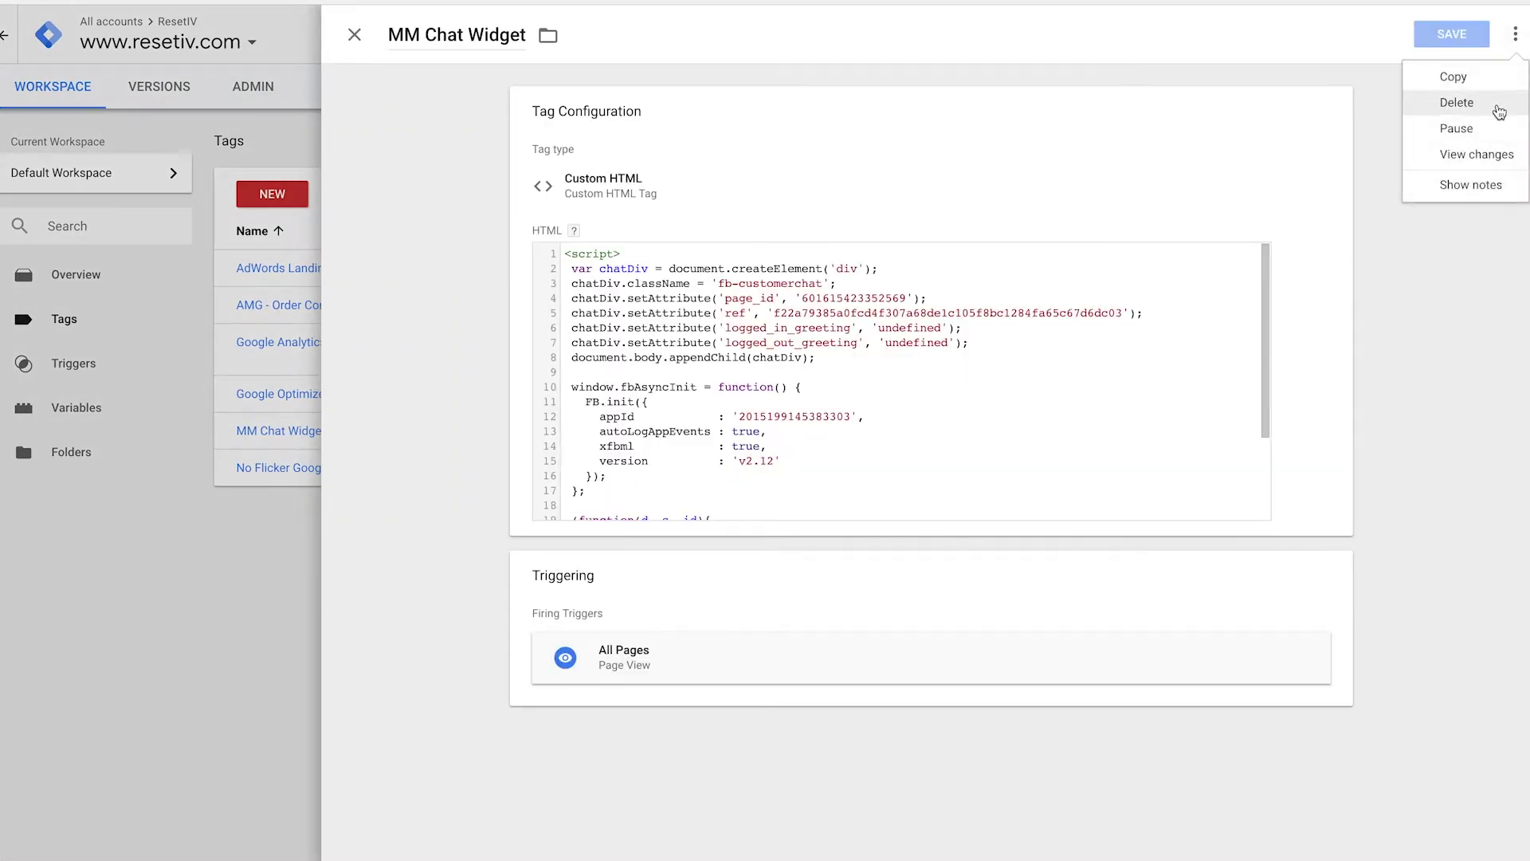
pyautogui.click(1457, 102)
pyautogui.click(630, 204)
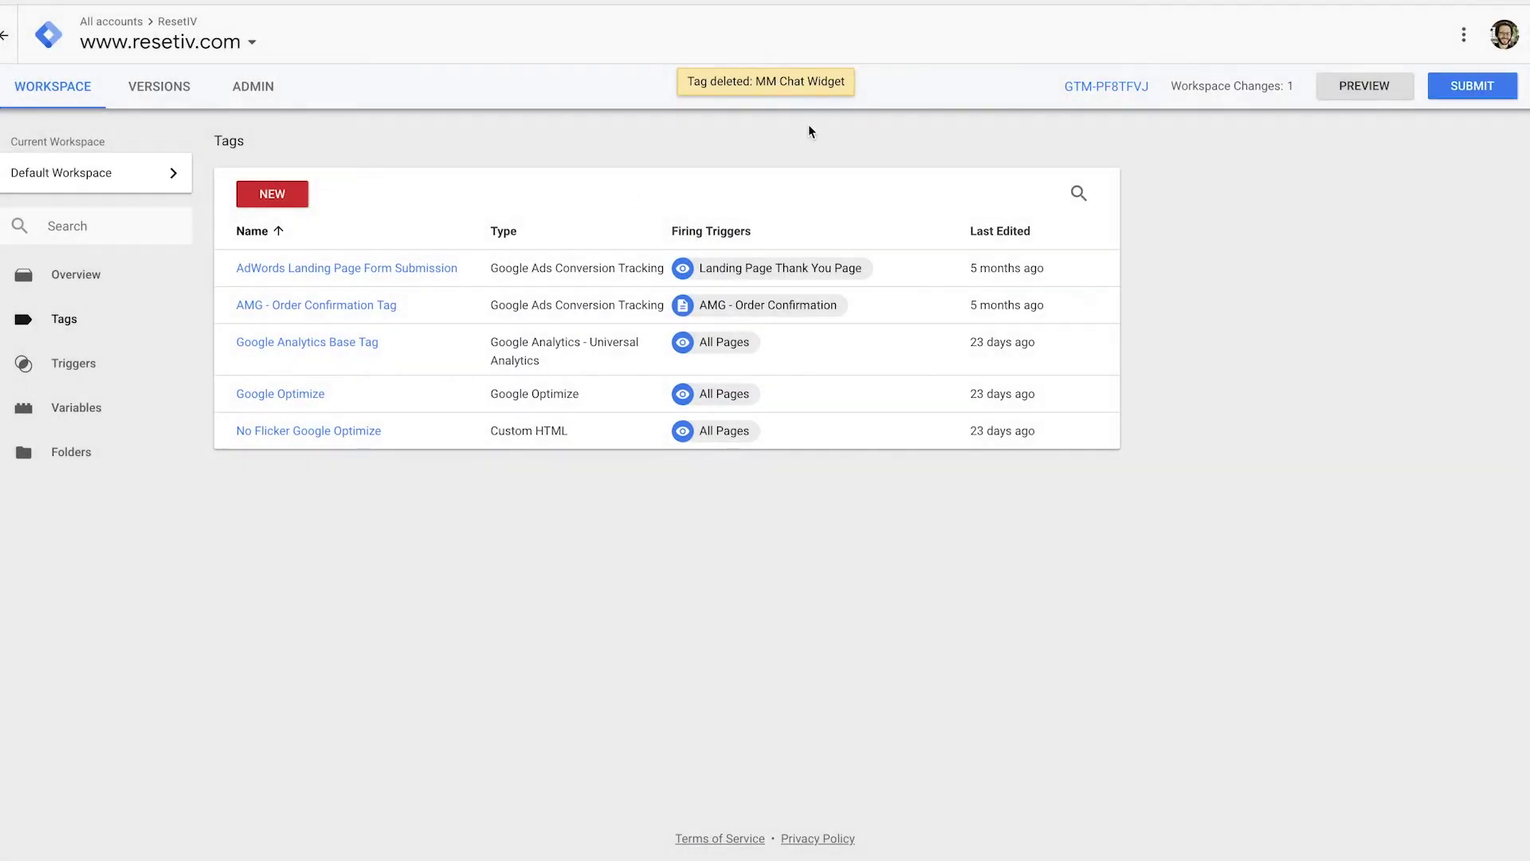
pyautogui.click(1505, 94)
# Publish the container version that removes the MM Chat Widget tag, skipping the version description.
pyautogui.click(1472, 34)
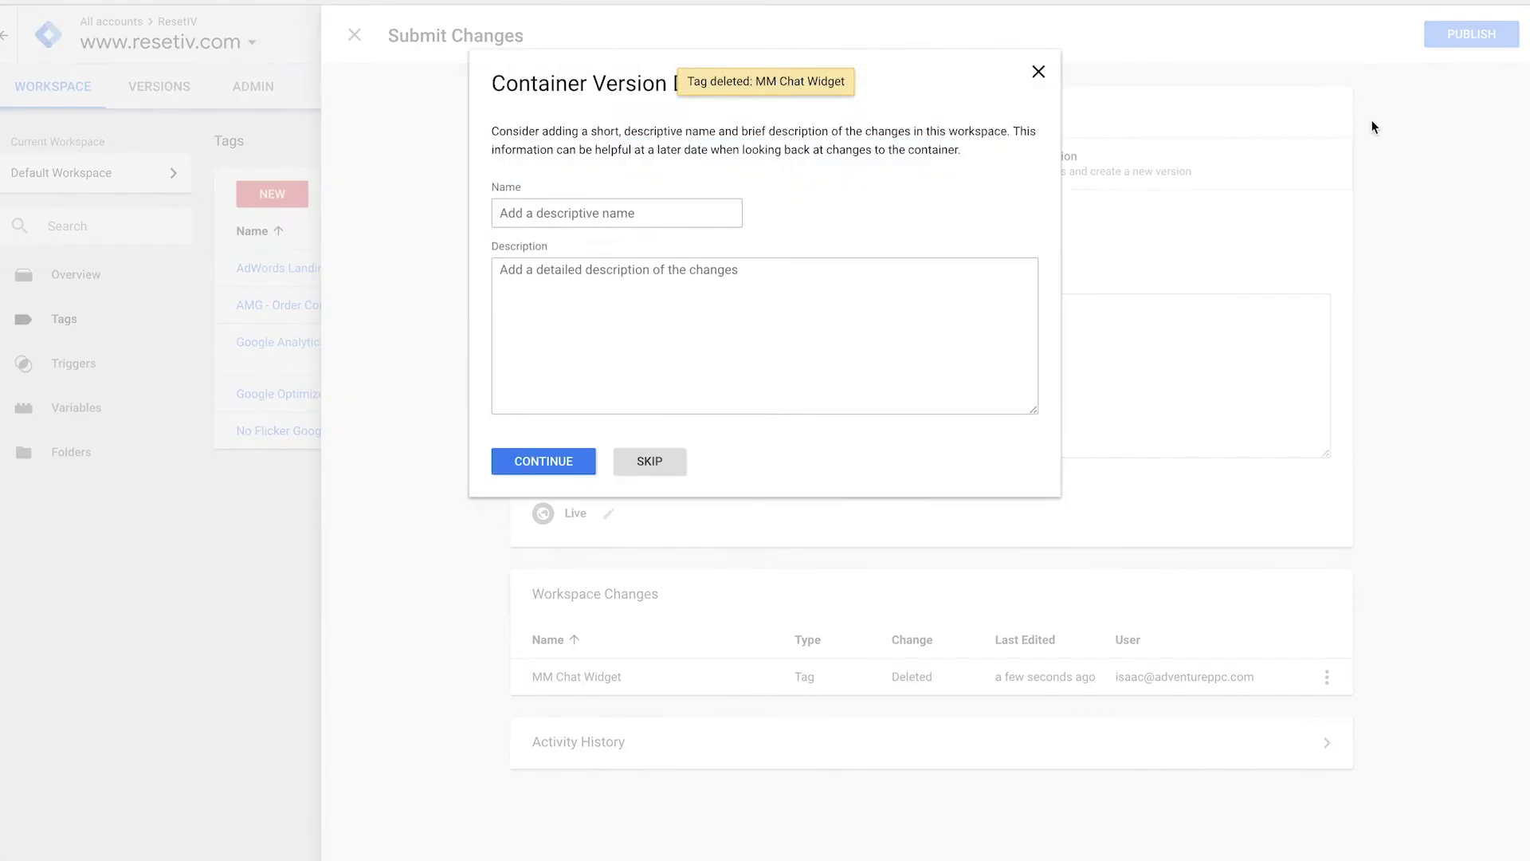
pyautogui.click(613, 460)
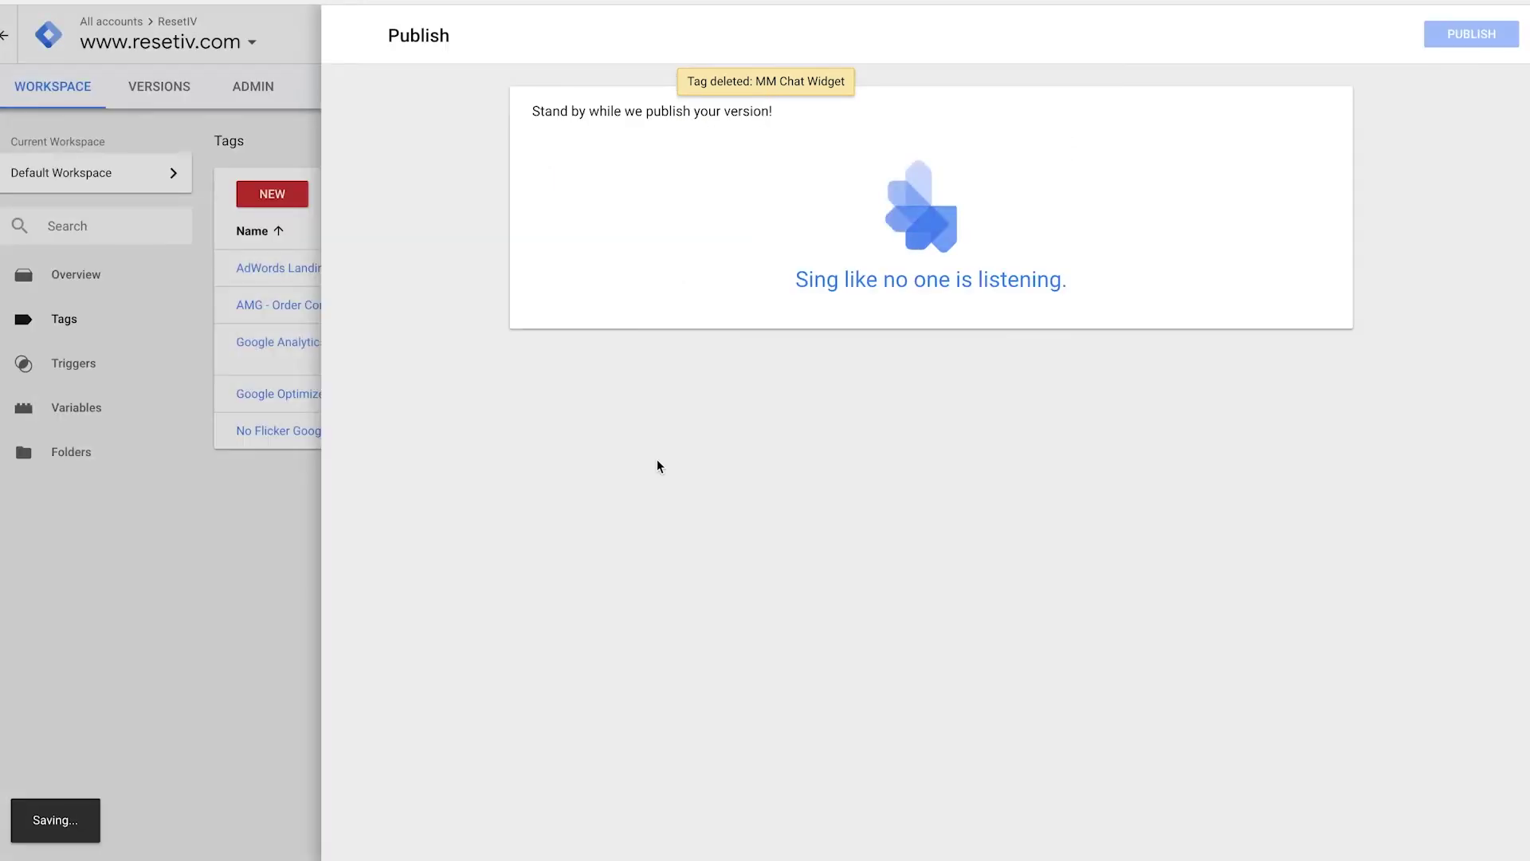